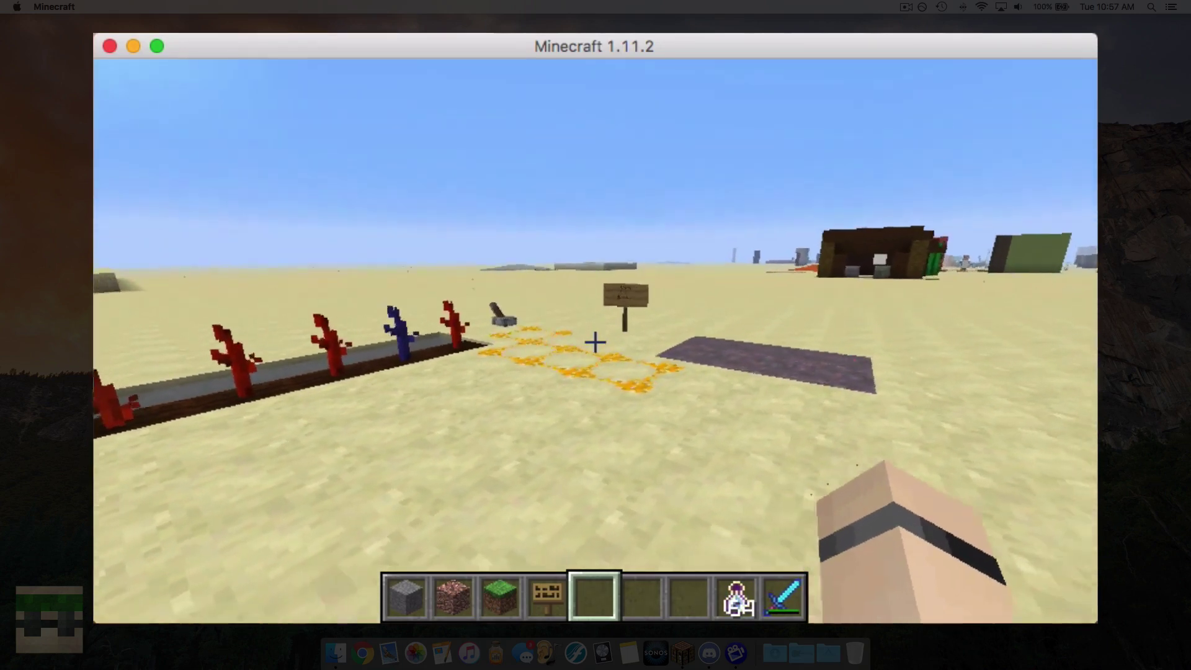
# - Walk past the plant row and purple mycelium patch to the 'Hello I am Brown' sign
pyautogui.press('w')
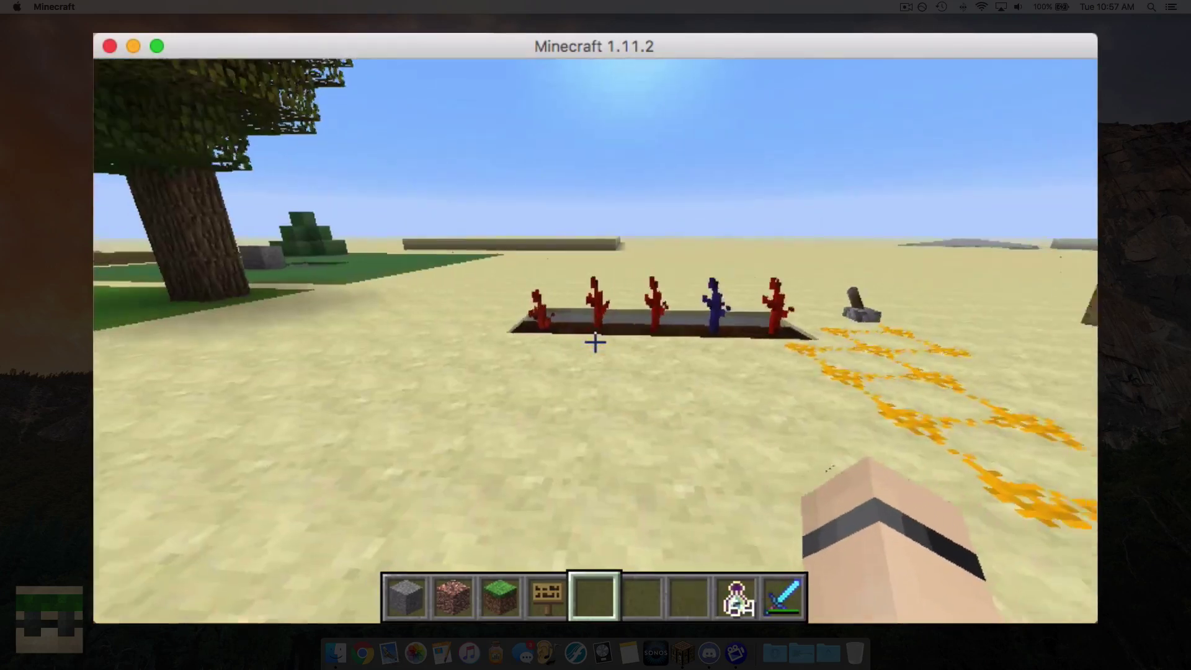
pyautogui.press('w')
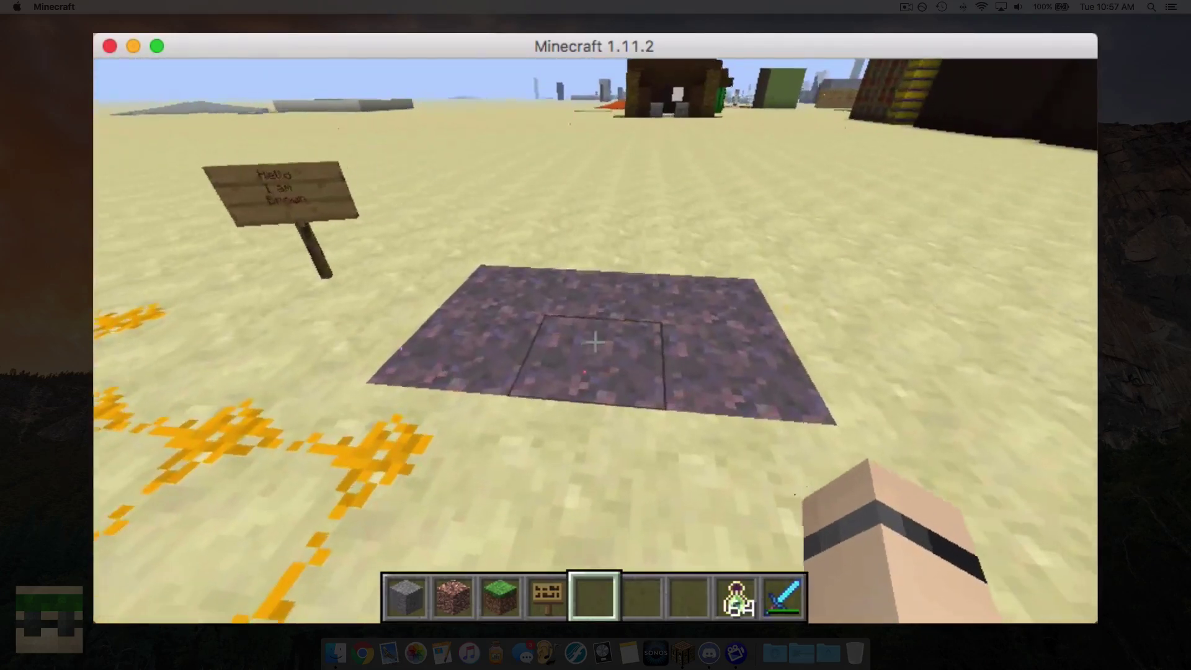
pyautogui.press('w')
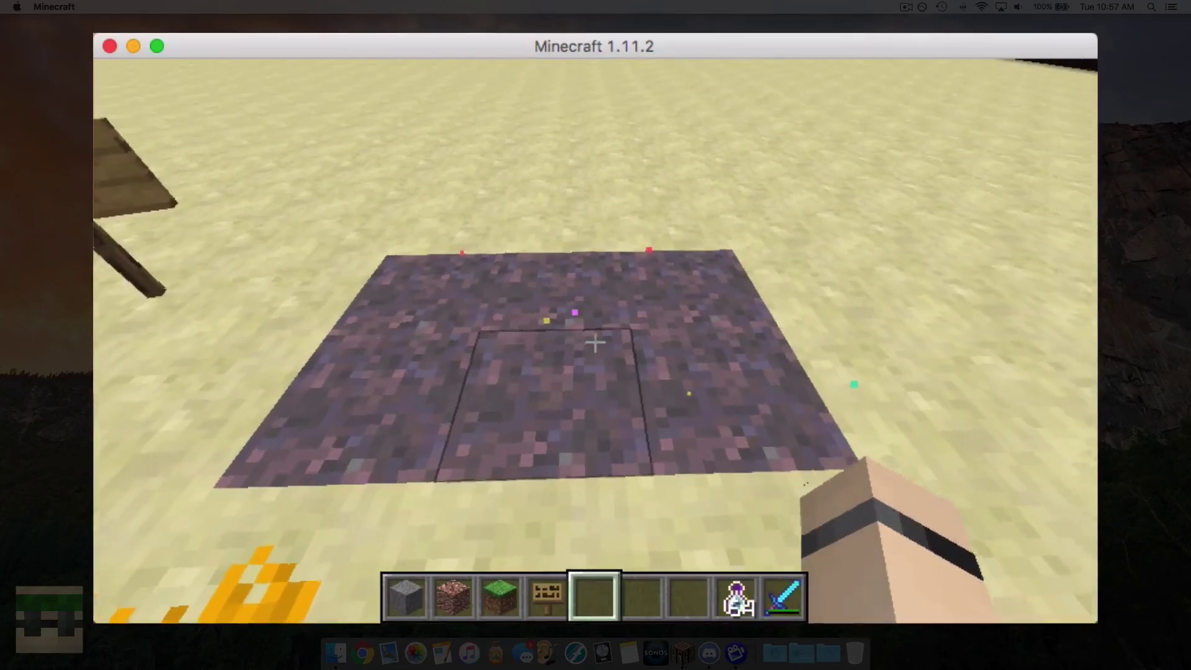
pyautogui.press('w')
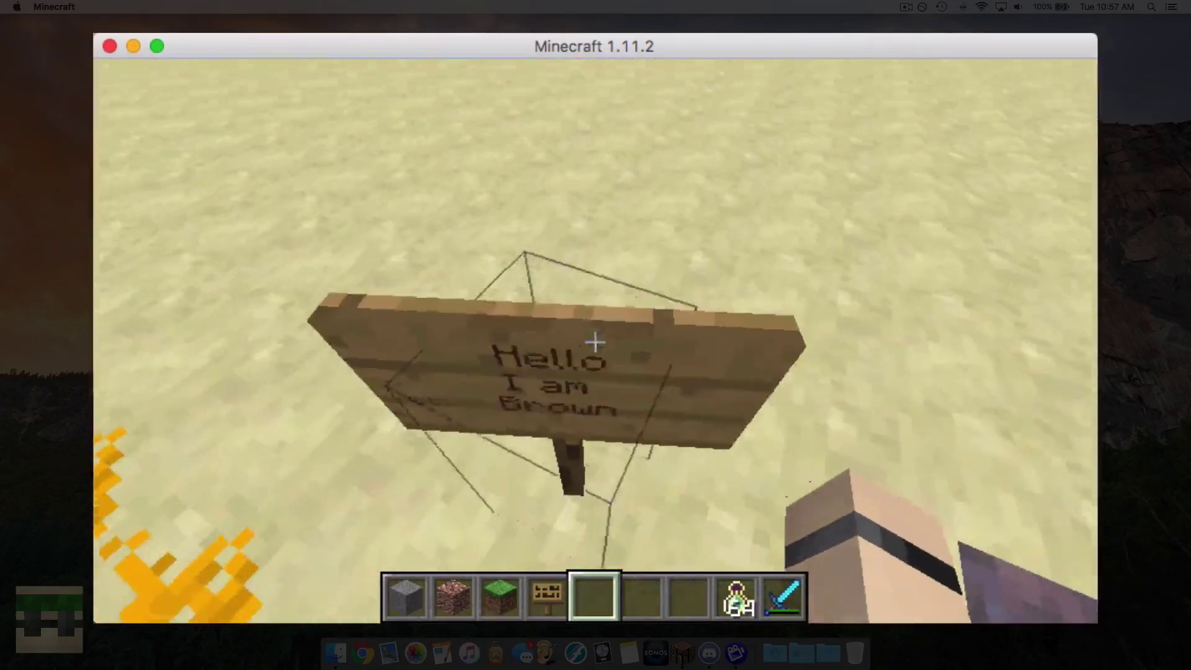
pyautogui.press('w')
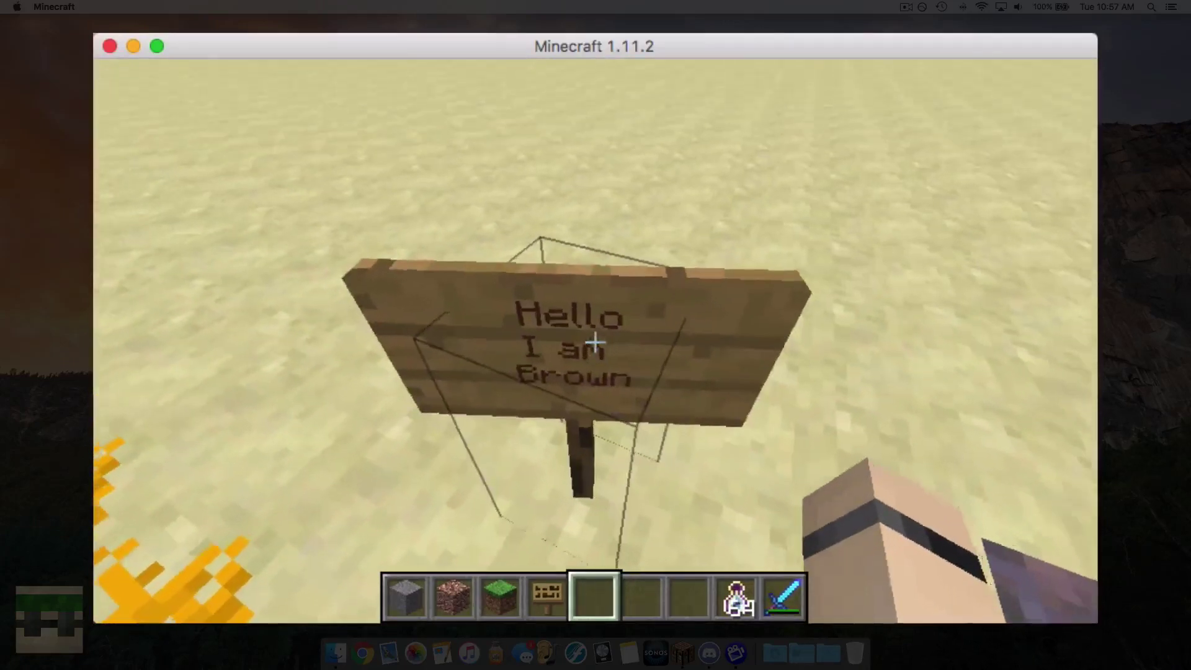
# - Back away from the sign and sidestep along the crop row toward the lever
pyautogui.press('s')
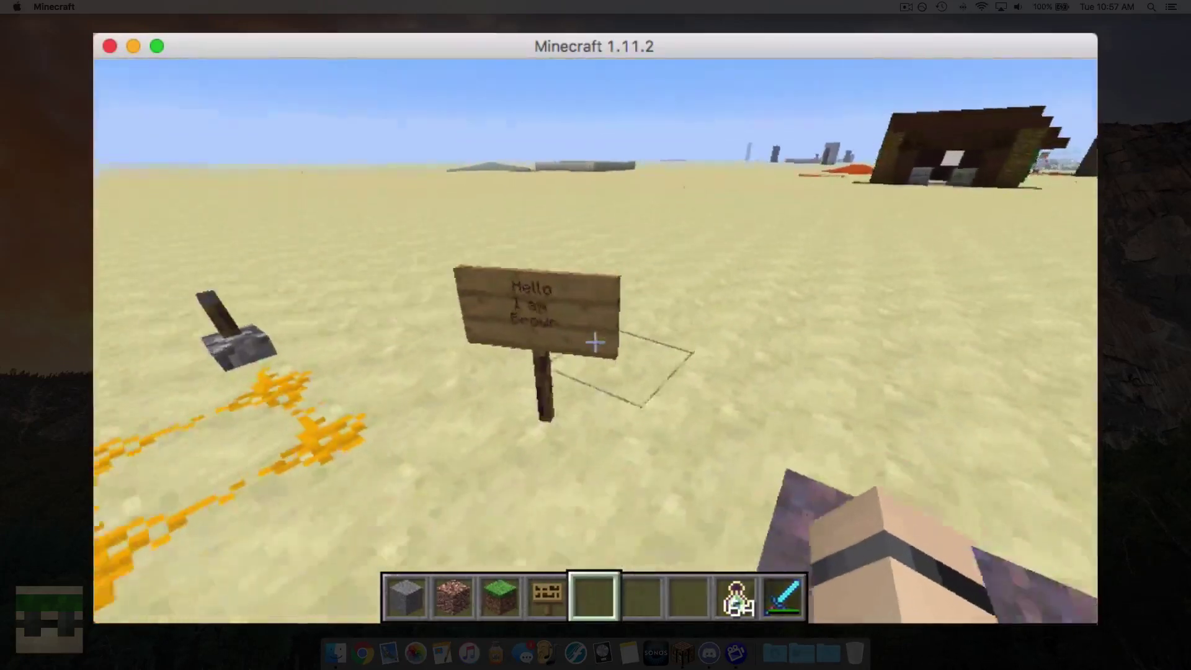
pyautogui.press('s')
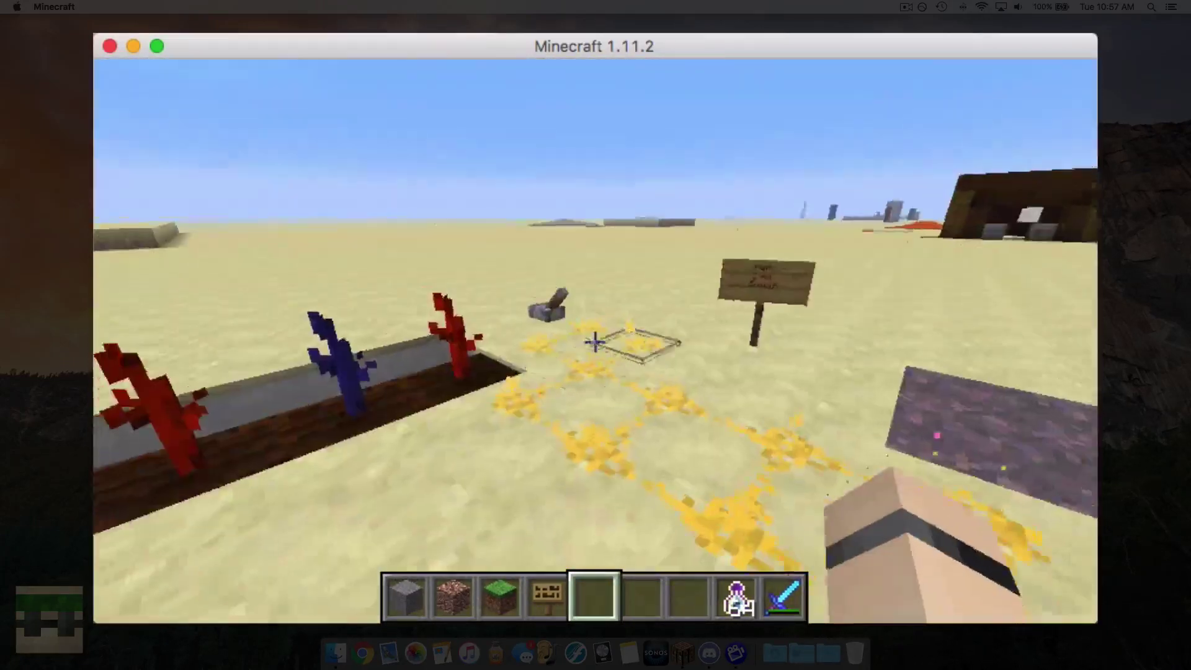
pyautogui.press('a')
pyautogui.press('a')
pyautogui.press('d')
pyautogui.press('a')
pyautogui.press('d')
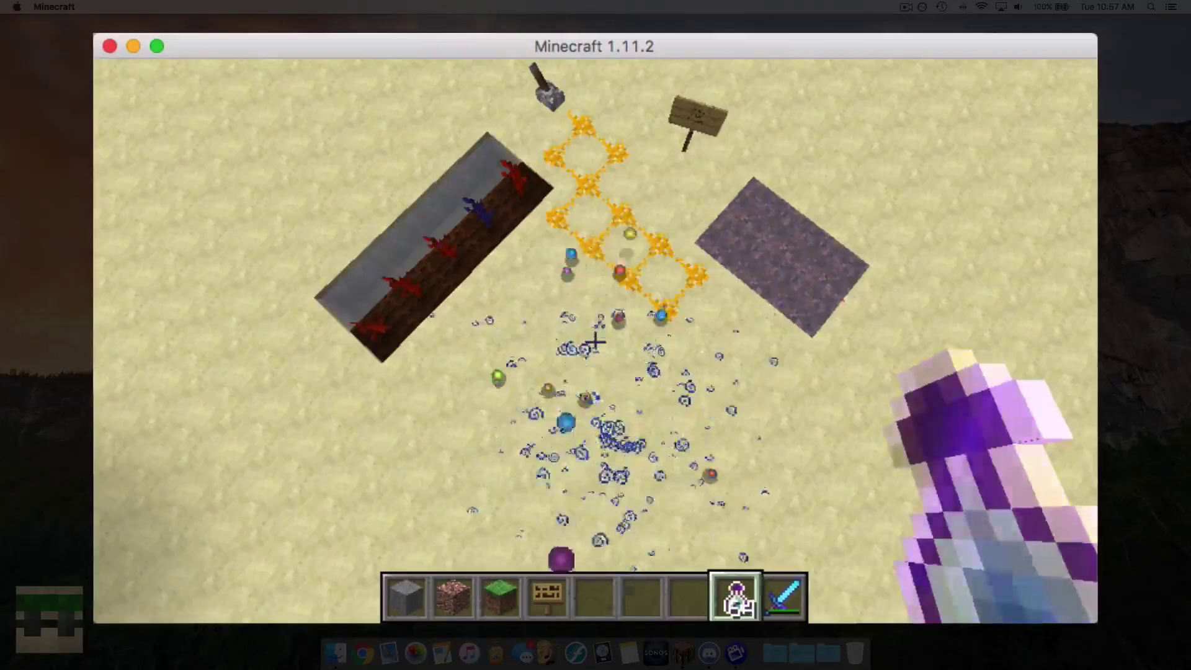
pyautogui.rightClick(596, 343)
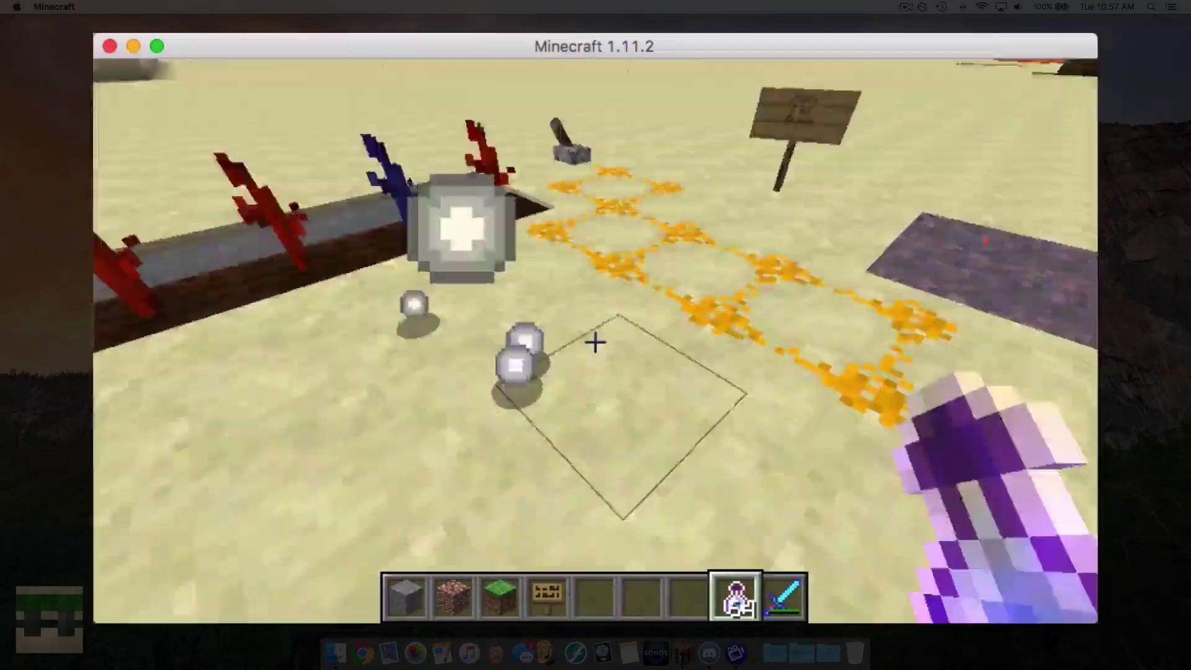
pyautogui.write('/gamemode 0')
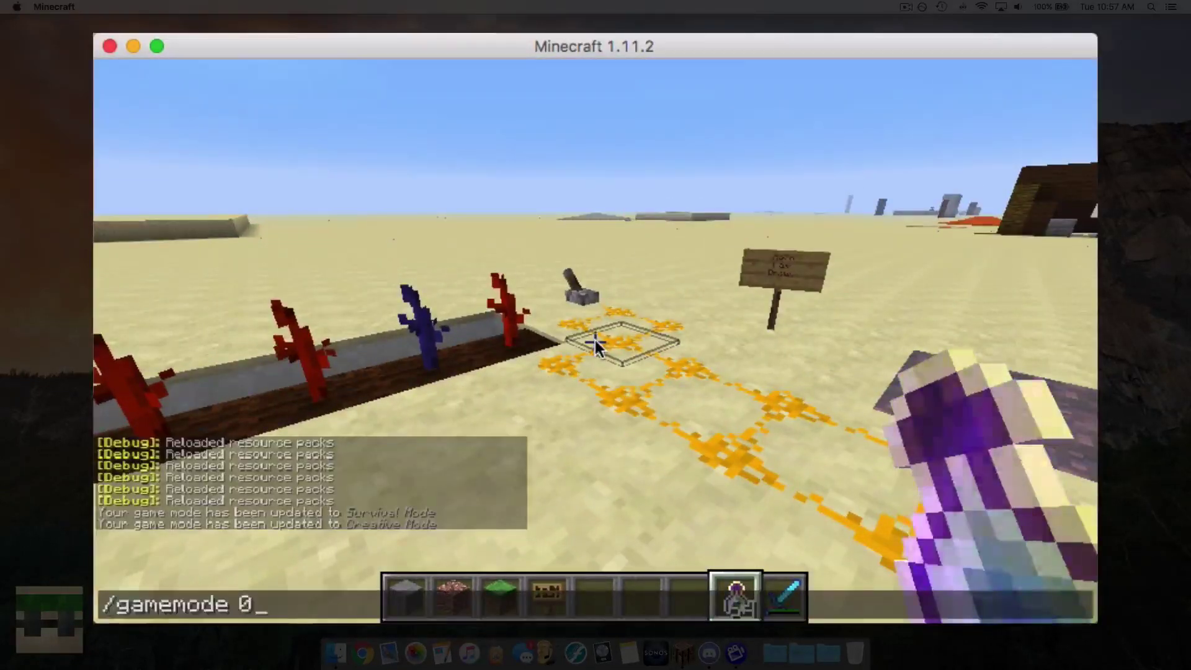
# - Throw enchanting bottles to scatter XP orbs, then run /gamemode 0 for survival
pyautogui.press('Return')
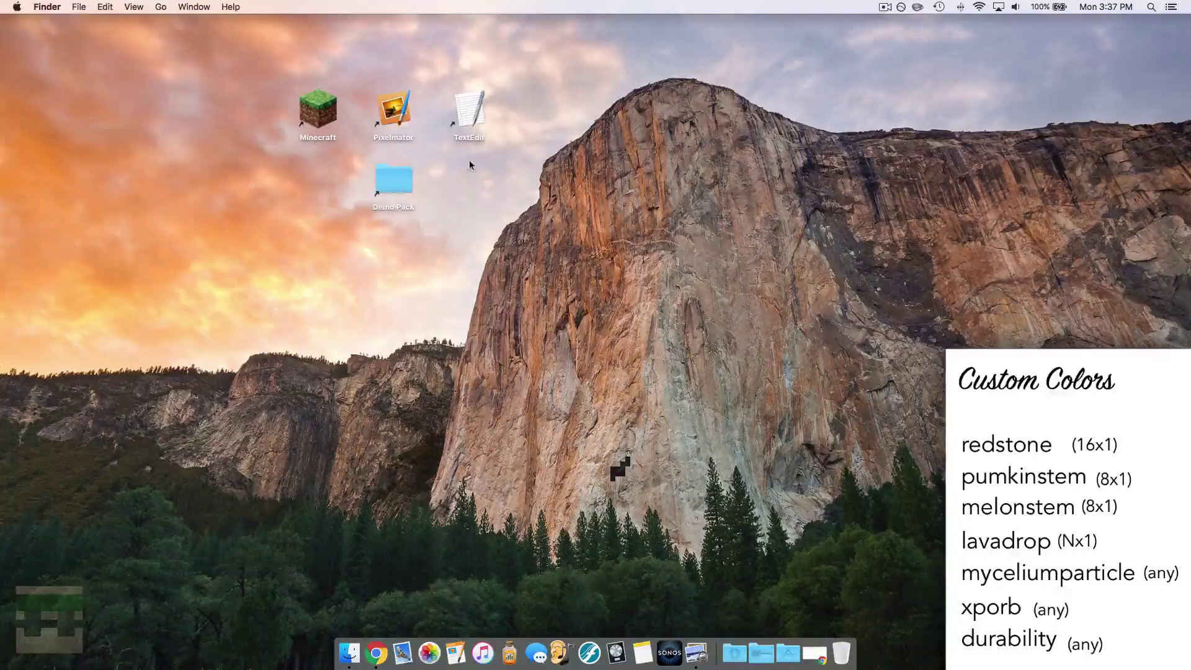
# - Open Demo Pack > assets > minecraft > mcpatcher in Finder
pyautogui.doubleClick(394, 181)
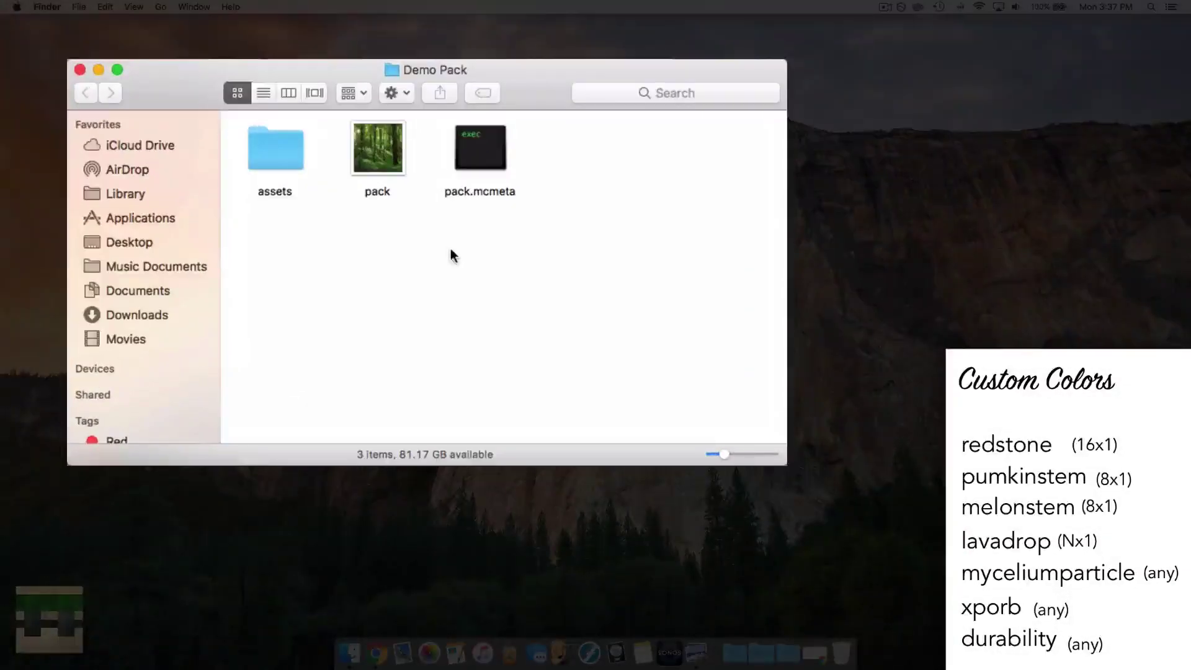
pyautogui.doubleClick(268, 164)
pyautogui.click(267, 163)
pyautogui.doubleClick(267, 168)
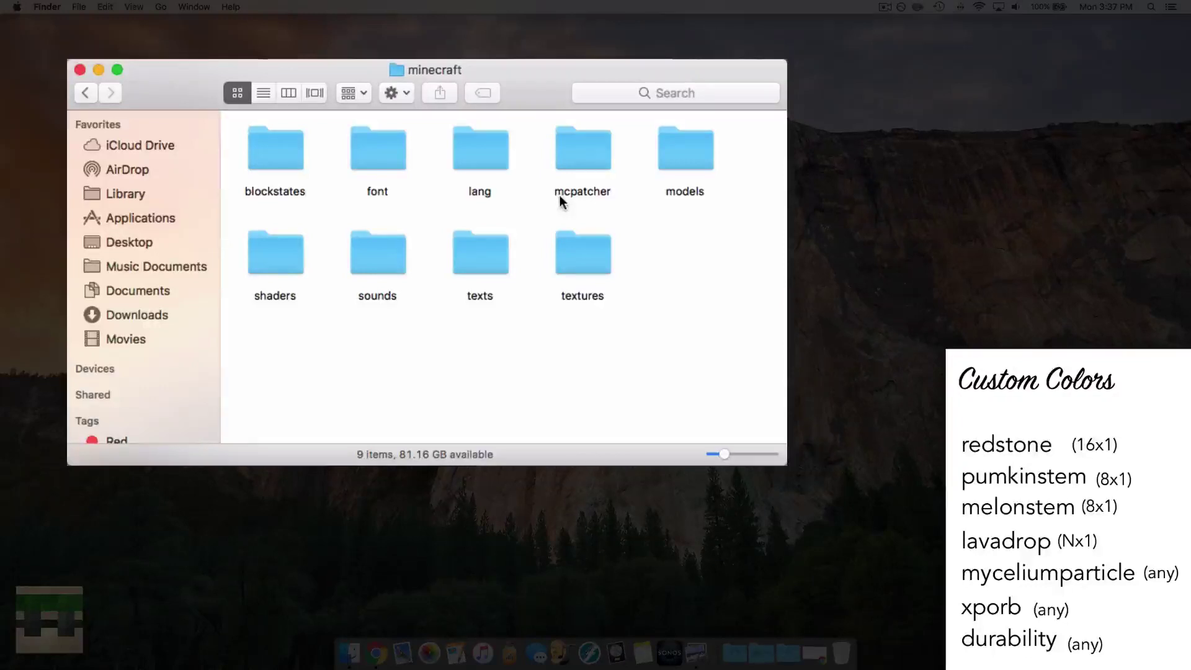
pyautogui.doubleClick(577, 156)
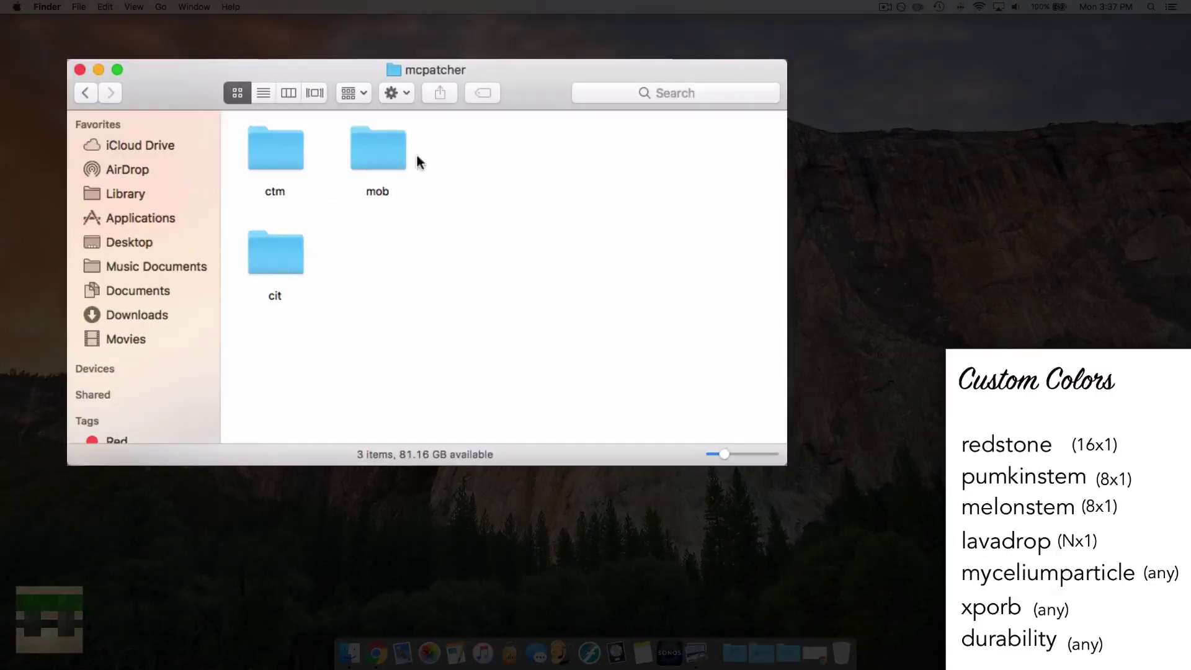
# - Create a folder named colormap inside mcpatcher and open it
pyautogui.rightClick(442, 154)
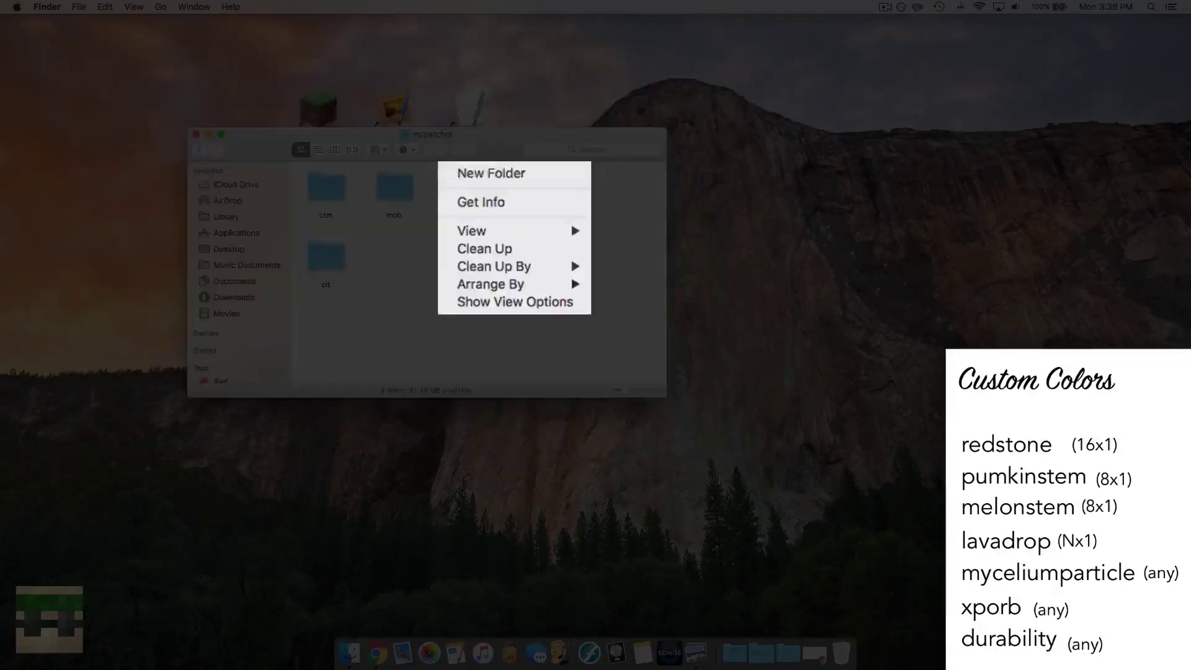
pyautogui.click(465, 173)
pyautogui.write('colormap')
pyautogui.click(537, 224)
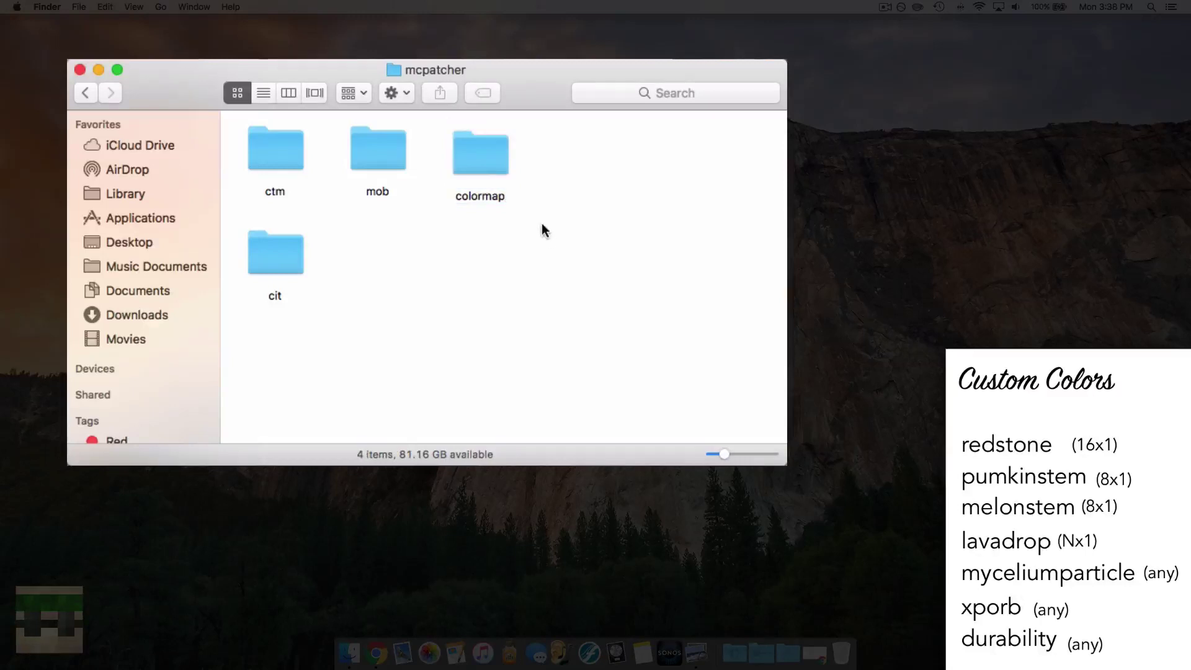
pyautogui.click(483, 165)
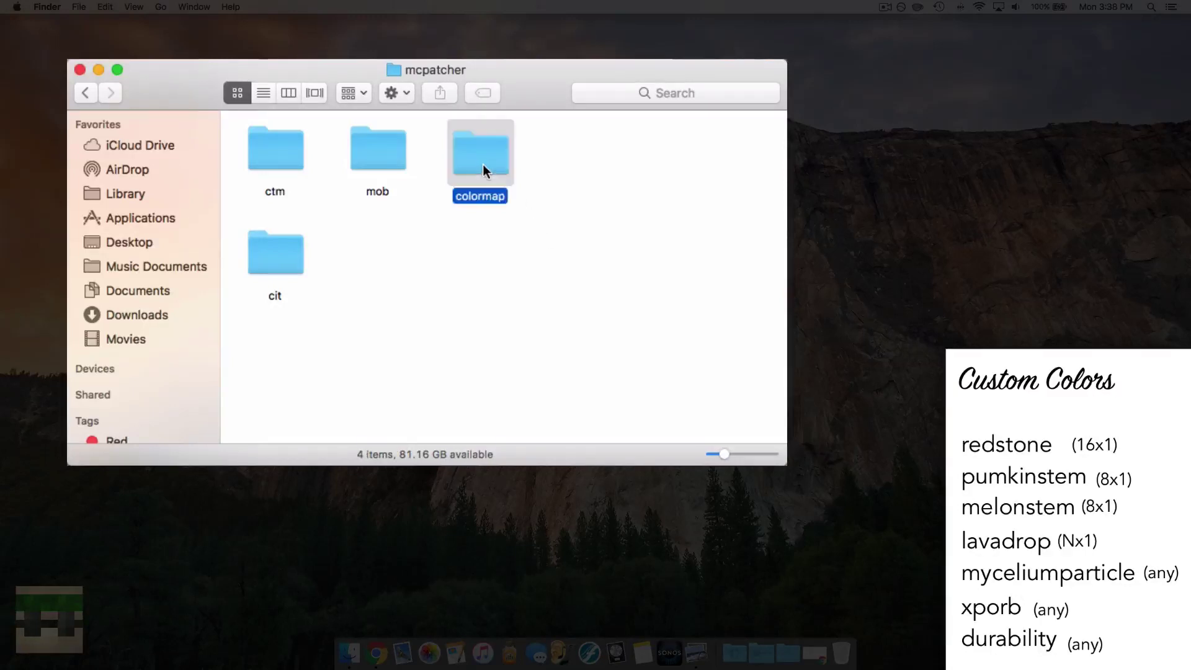
pyautogui.doubleClick(482, 161)
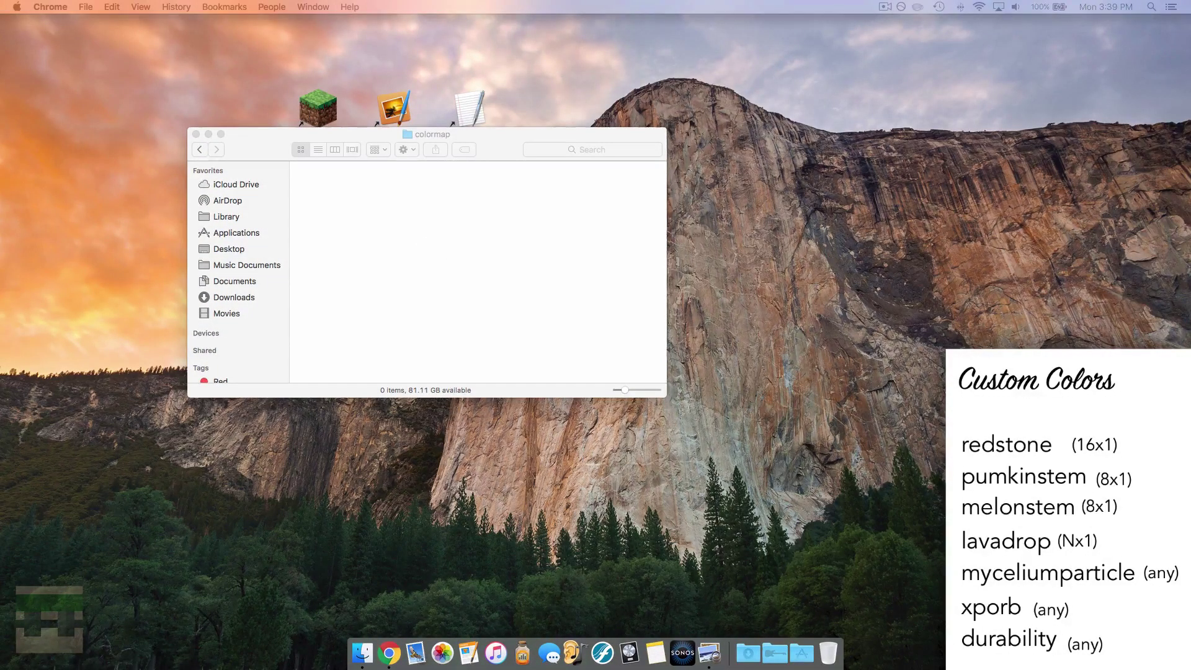
pyautogui.click(515, 240)
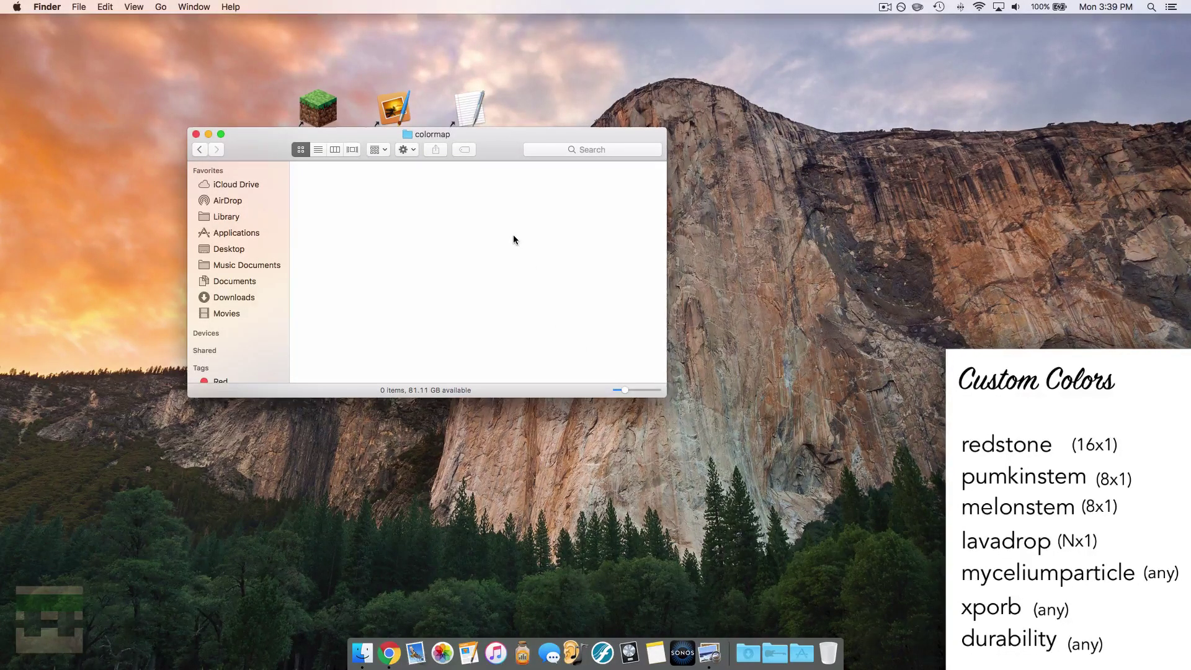
# - Launch Pixelmator and create a new 16×1 pixel image
pyautogui.doubleClick(392, 108)
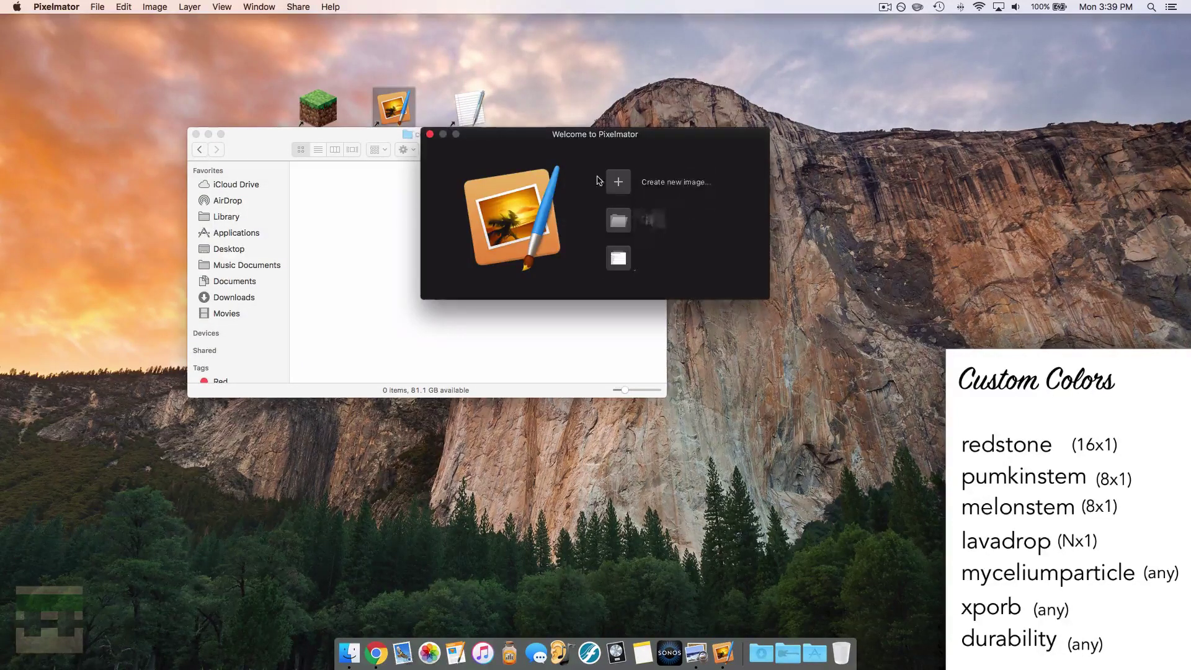
pyautogui.click(617, 185)
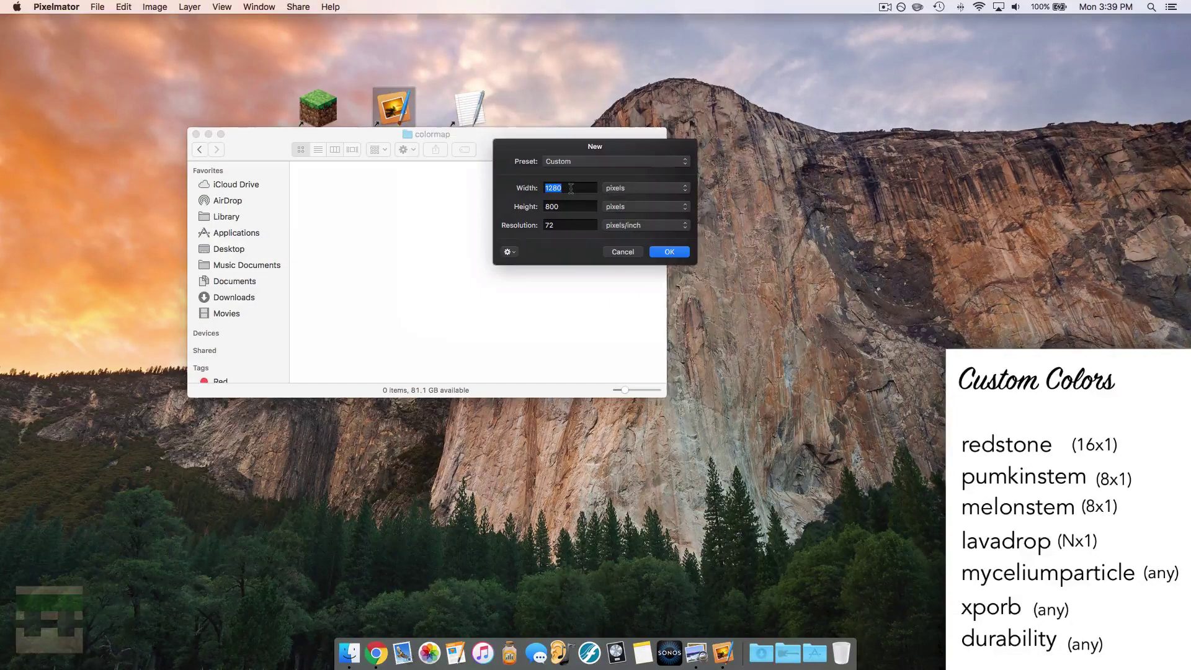
pyautogui.write('16')
pyautogui.press('Tab')
pyautogui.write('1')
pyautogui.click(668, 253)
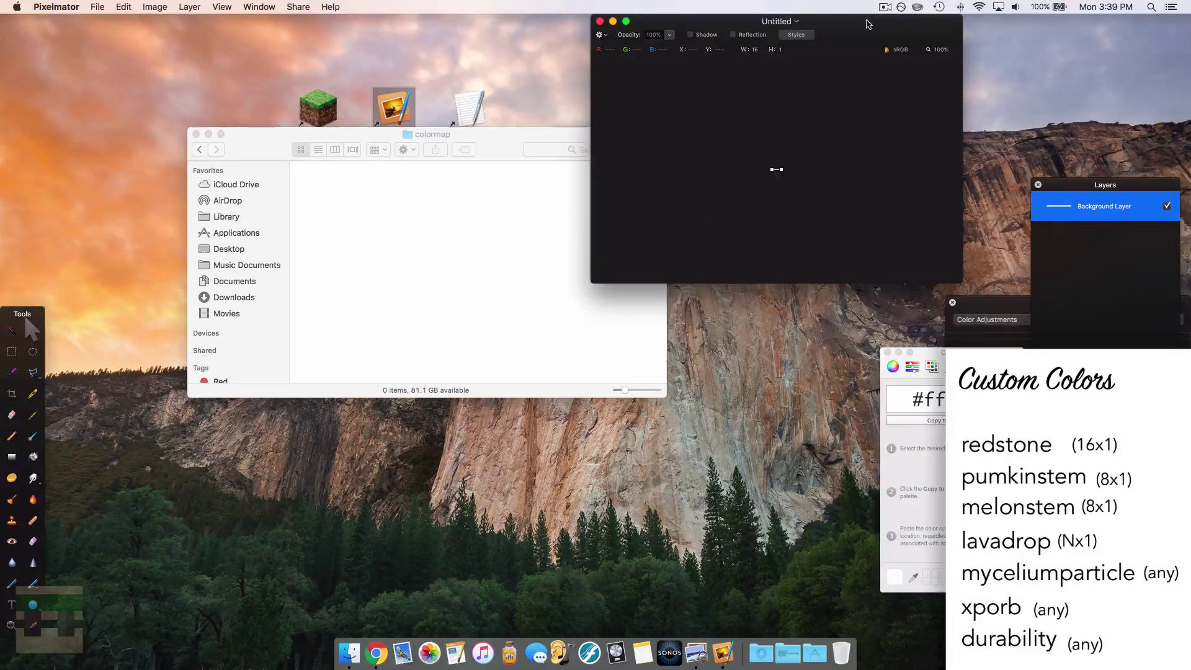
# - Zoom the 16×1 image to 3750% and enlarge its window
pyautogui.moveTo(854, 22); pyautogui.dragTo(599, 115)
pyautogui.click(11, 622)
pyautogui.moveTo(518, 243); pyautogui.dragTo(581, 198)
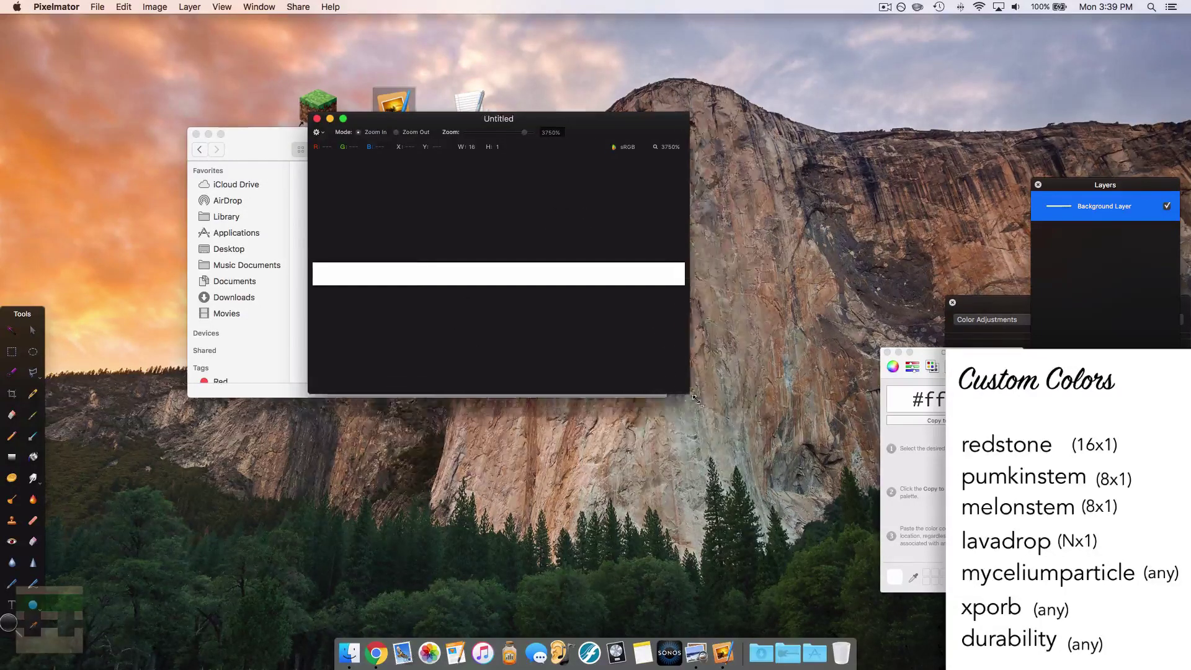
pyautogui.moveTo(678, 375); pyautogui.dragTo(774, 491)
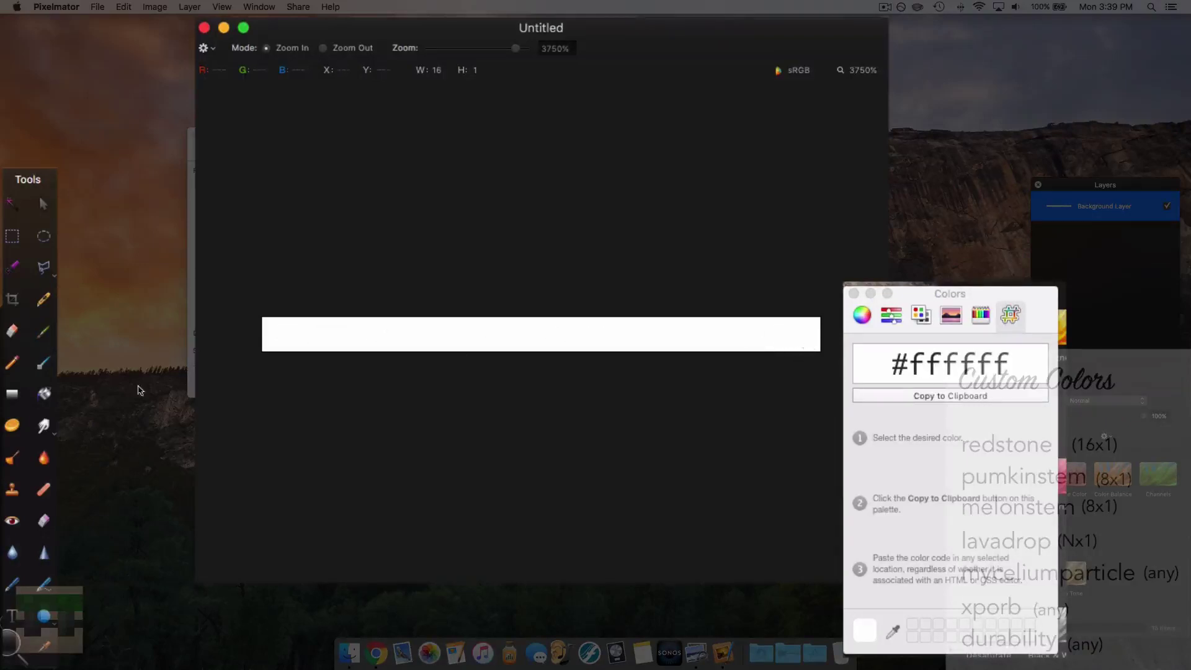
pyautogui.click(12, 238)
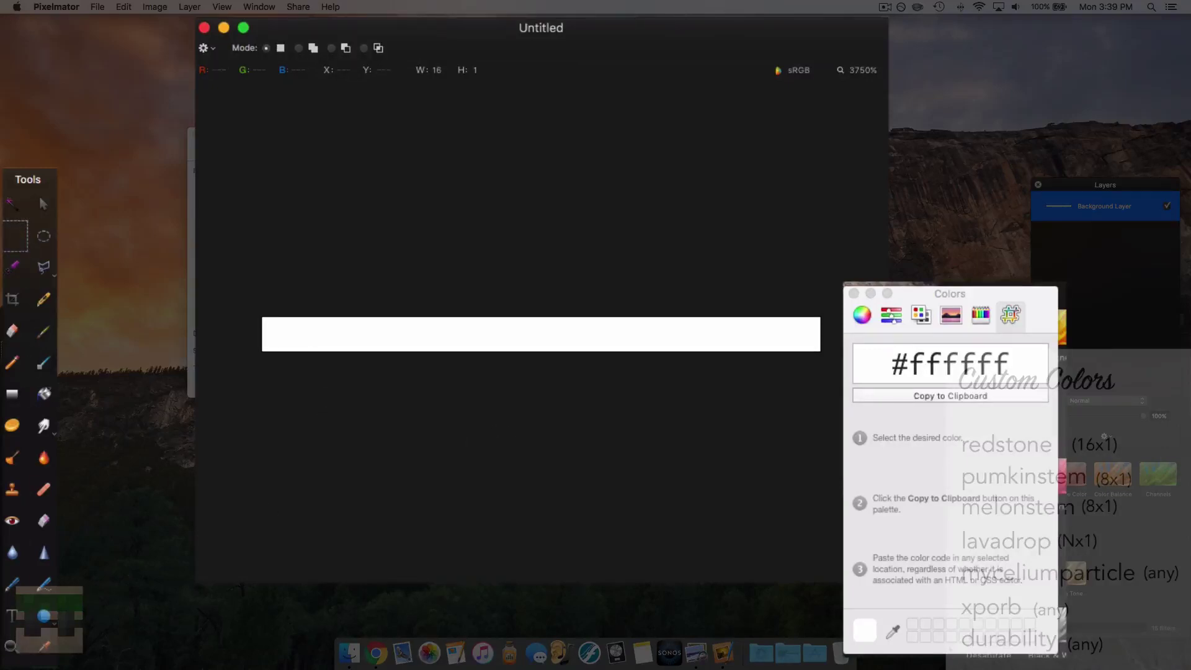
# - Choose a full-brightness bright green and paint the strip's first pixel
pyautogui.click(862, 315)
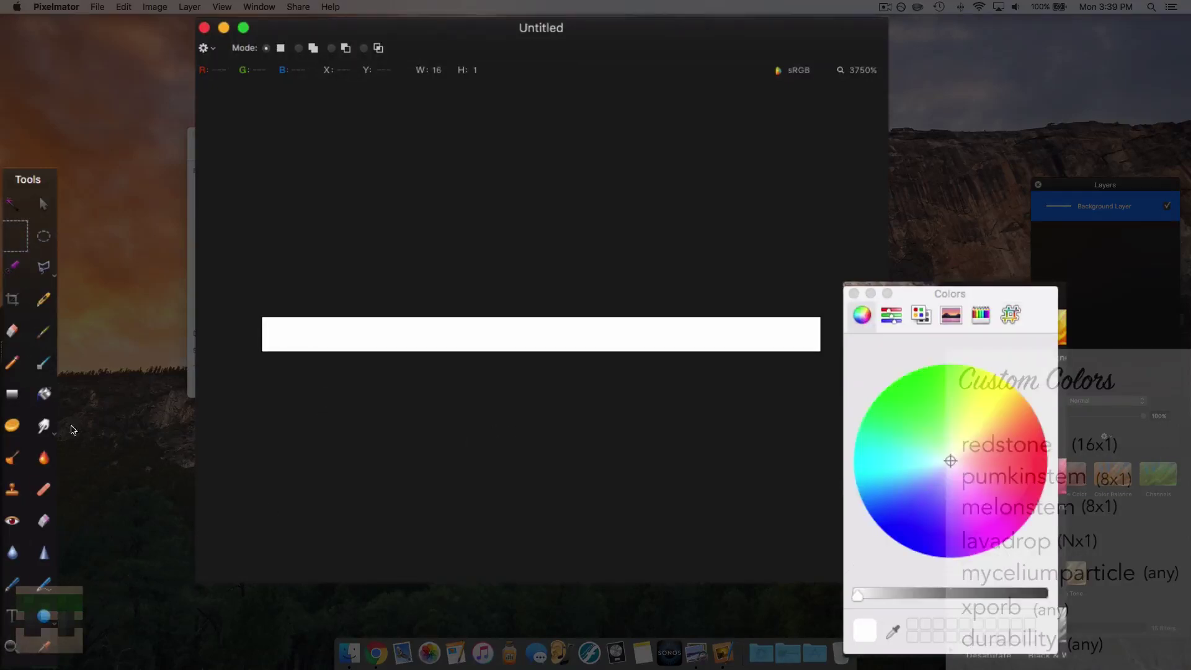
pyautogui.click(44, 363)
pyautogui.moveTo(921, 596); pyautogui.dragTo(859, 598)
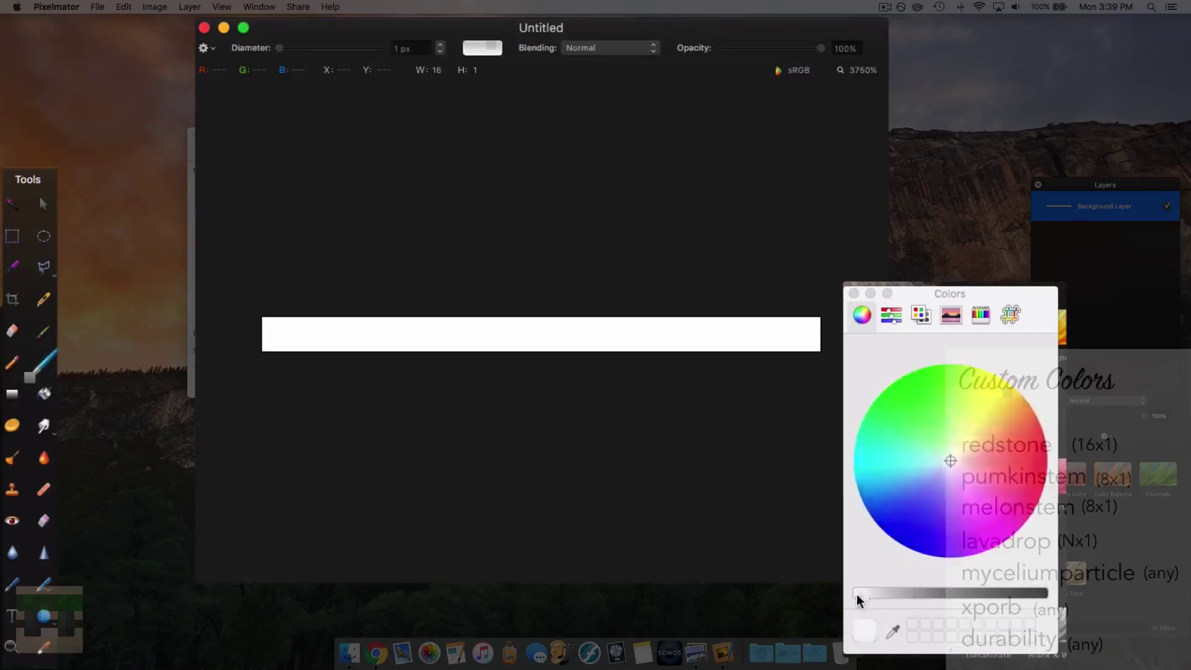
pyautogui.moveTo(967, 459)
pyautogui.mouseDown()
pyautogui.moveTo(900, 398)
pyautogui.moveTo(902, 376)
pyautogui.mouseUp()
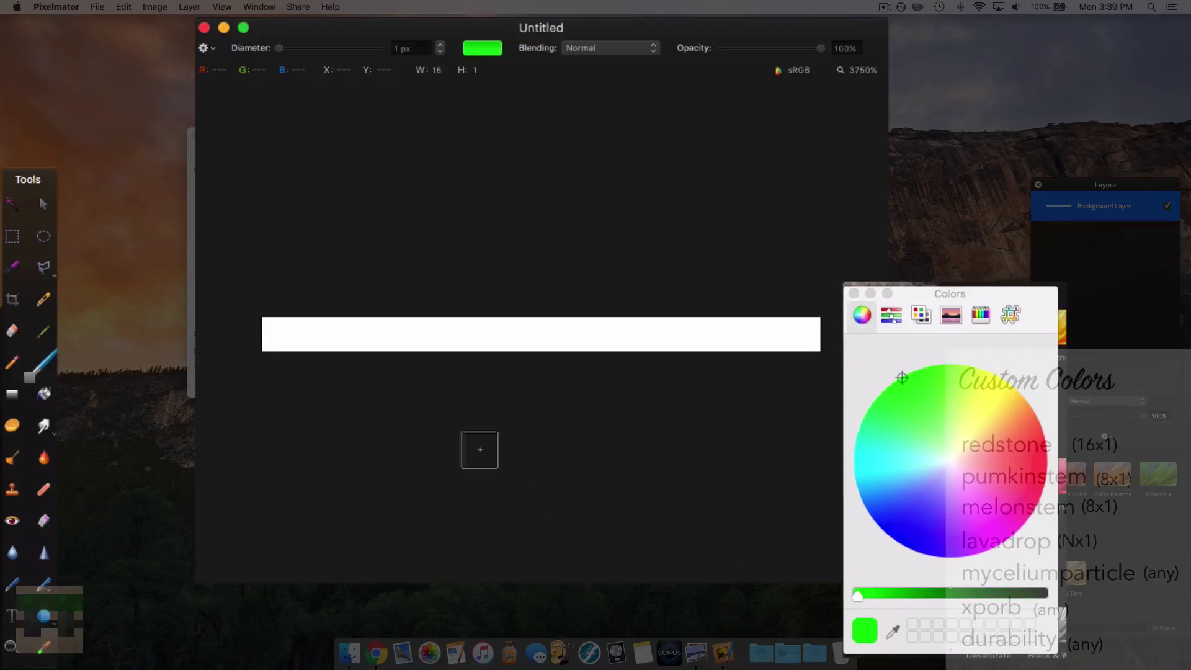
pyautogui.click(279, 334)
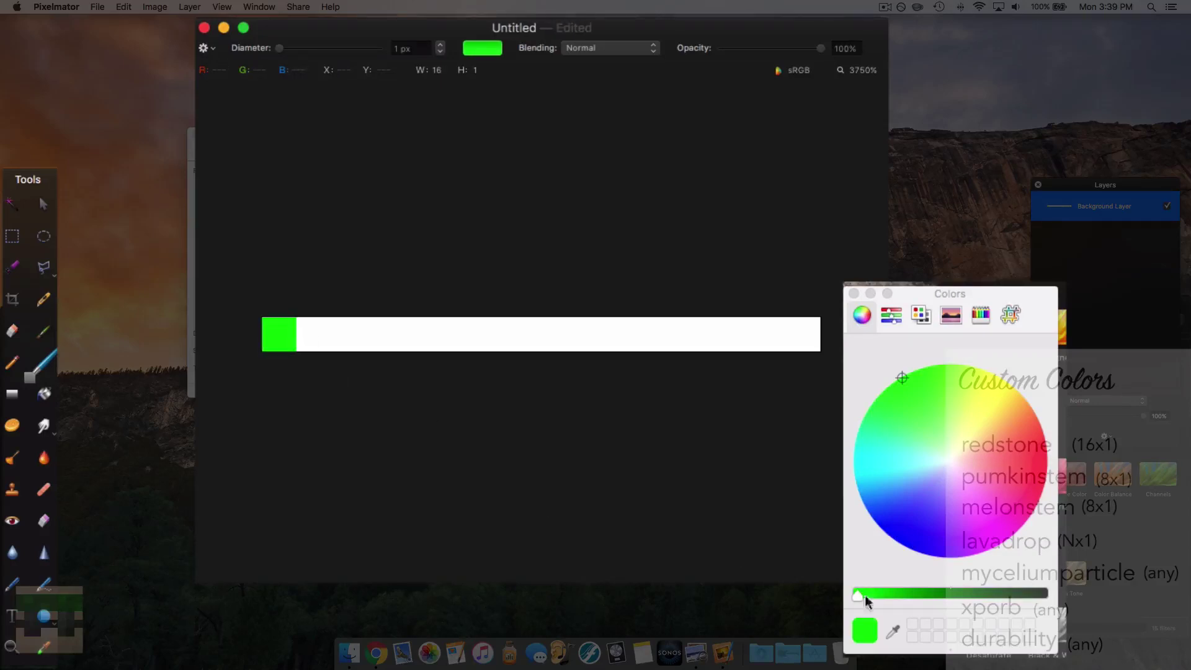
# - Paint the next three pixels in progressively darker greens
pyautogui.moveTo(858, 595); pyautogui.dragTo(875, 601)
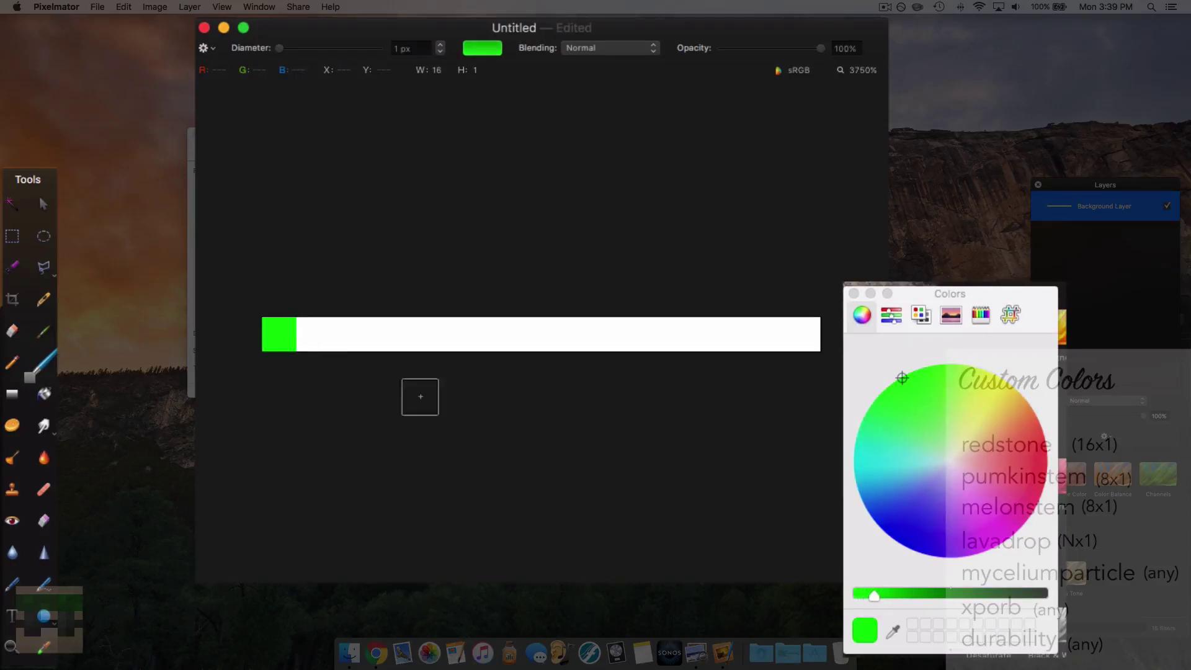
pyautogui.click(314, 334)
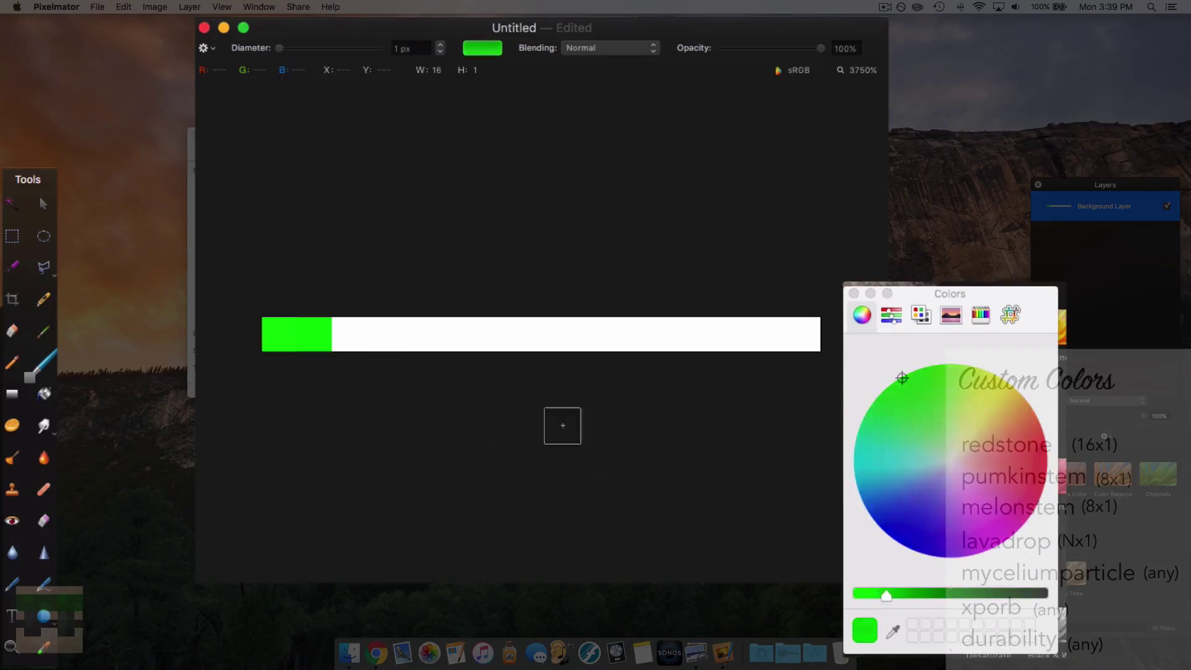
pyautogui.click(349, 334)
pyautogui.moveTo(876, 601); pyautogui.dragTo(899, 598)
pyautogui.click(384, 334)
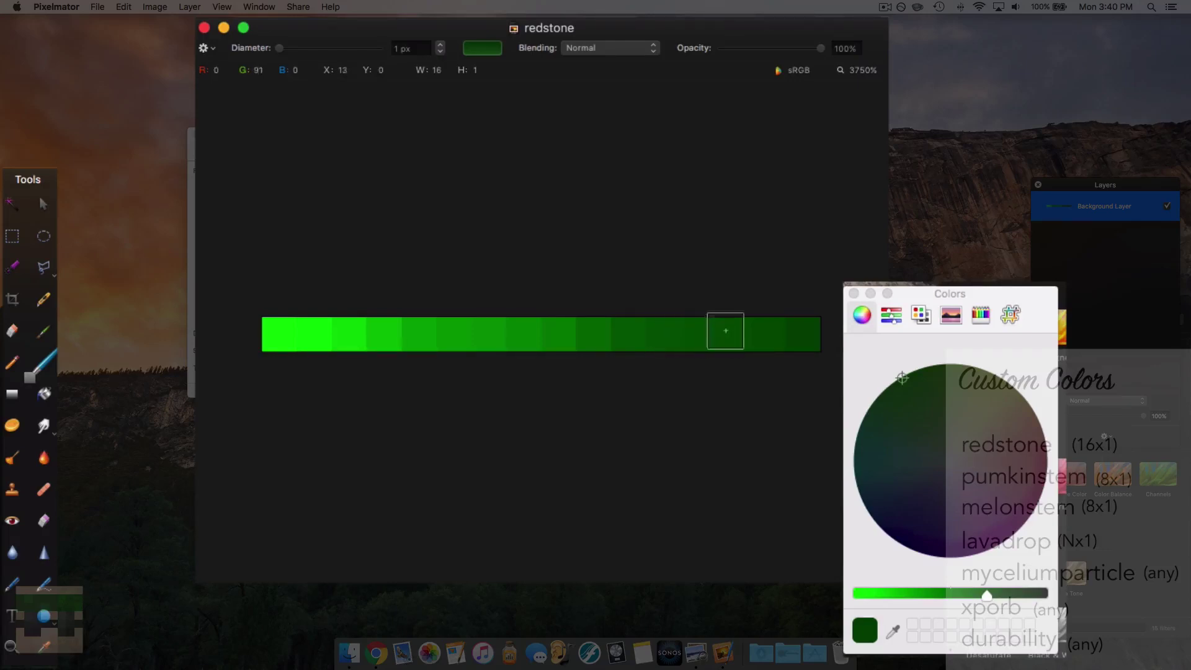
# - Export the green strip as a PNG named redstone to the Desktop
pyautogui.click(98, 7)
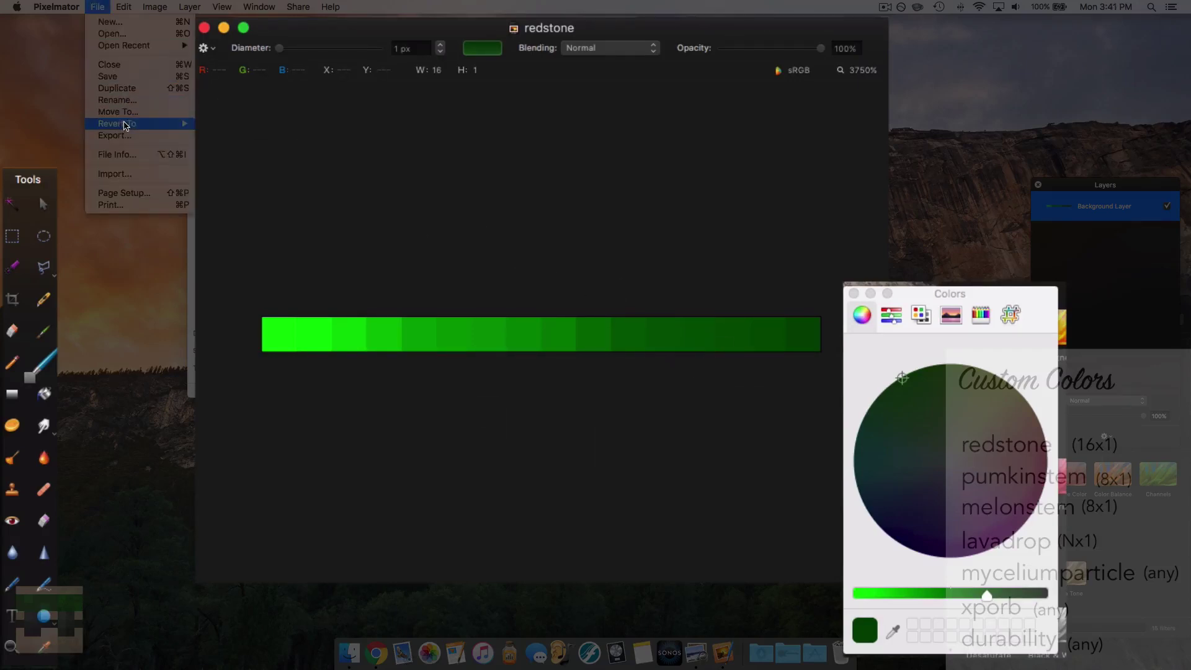
pyautogui.click(122, 137)
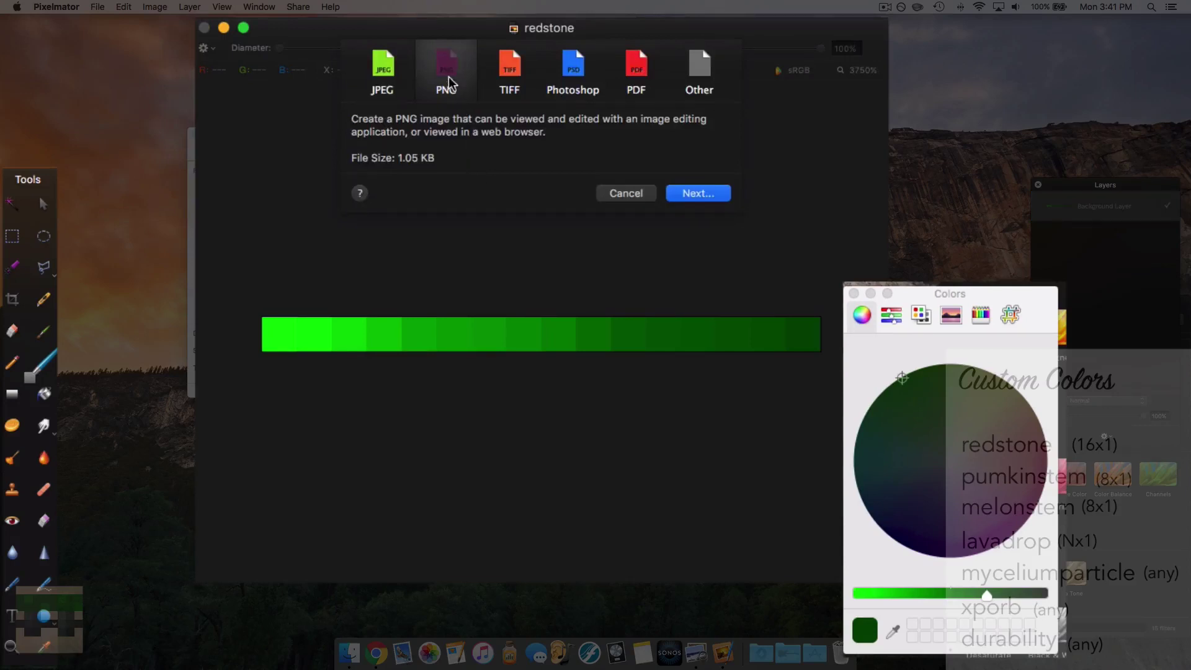
pyautogui.click(707, 201)
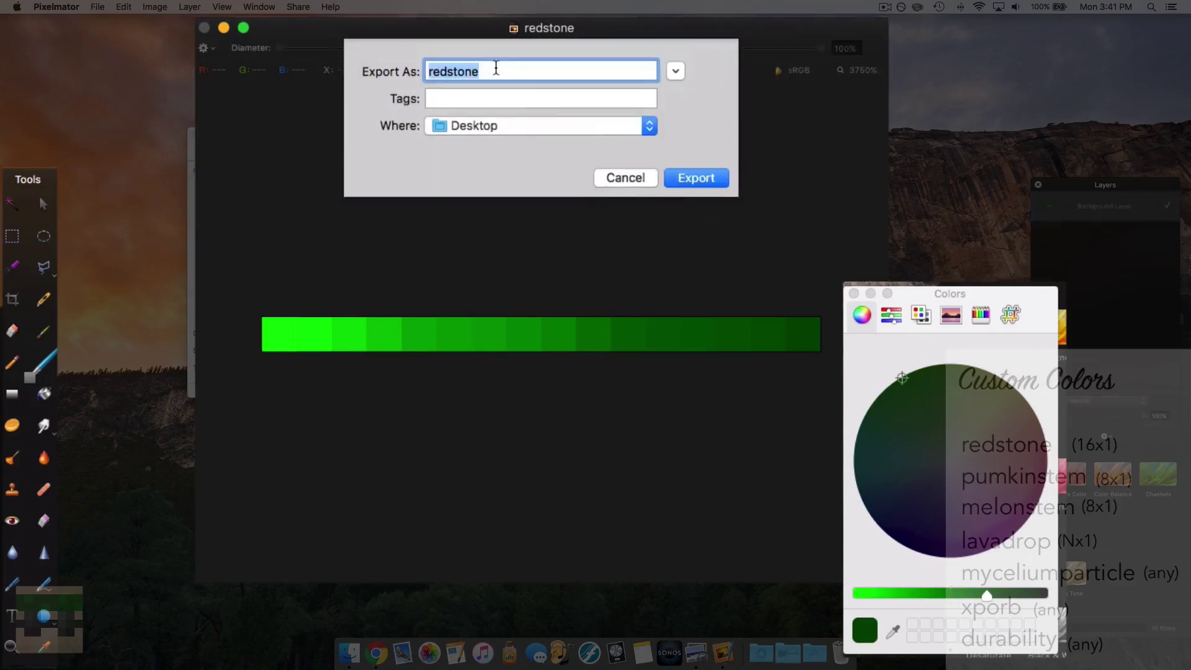
pyautogui.press('BackSpace')
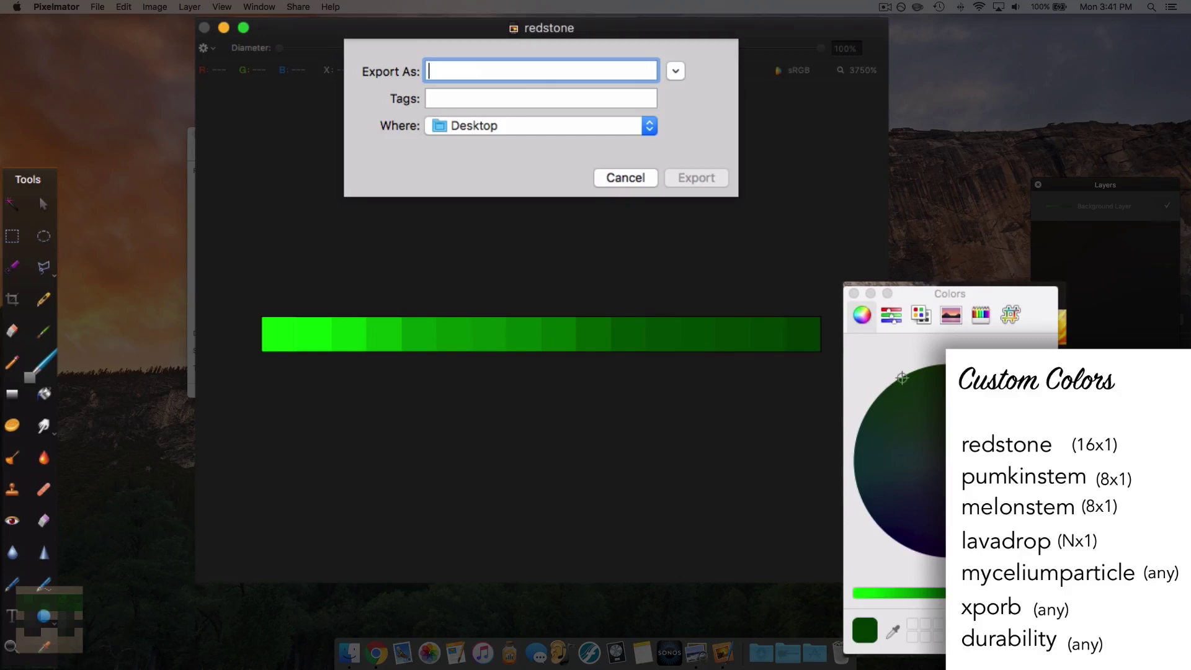
pyautogui.write('redstone')
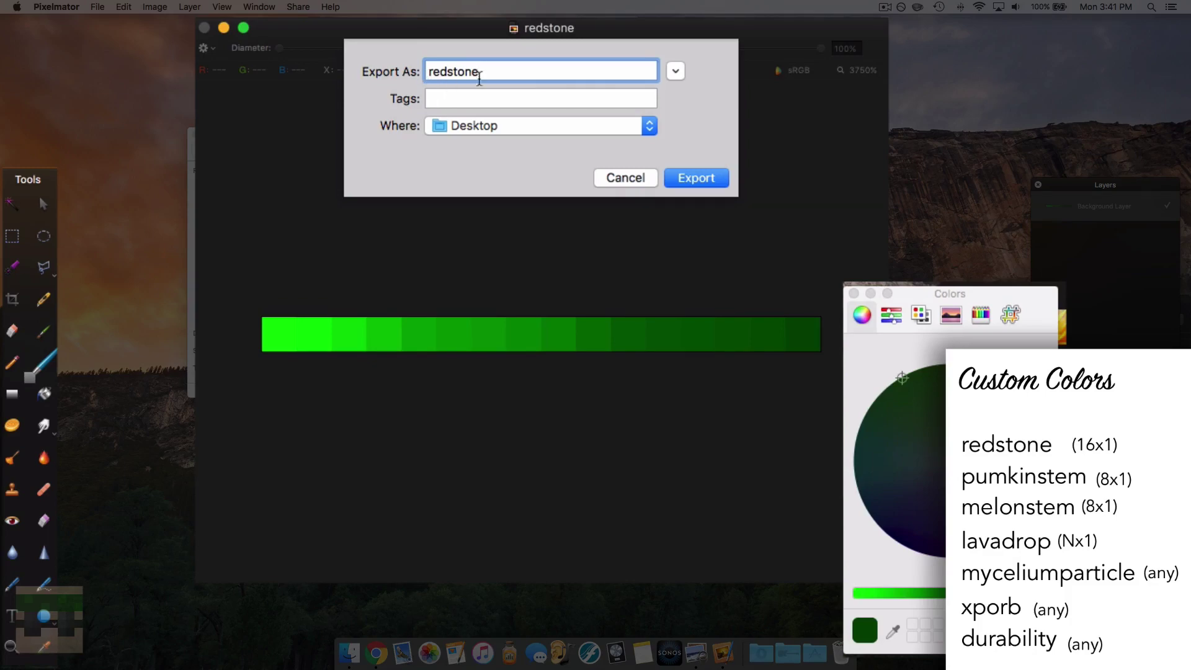
pyautogui.click(701, 182)
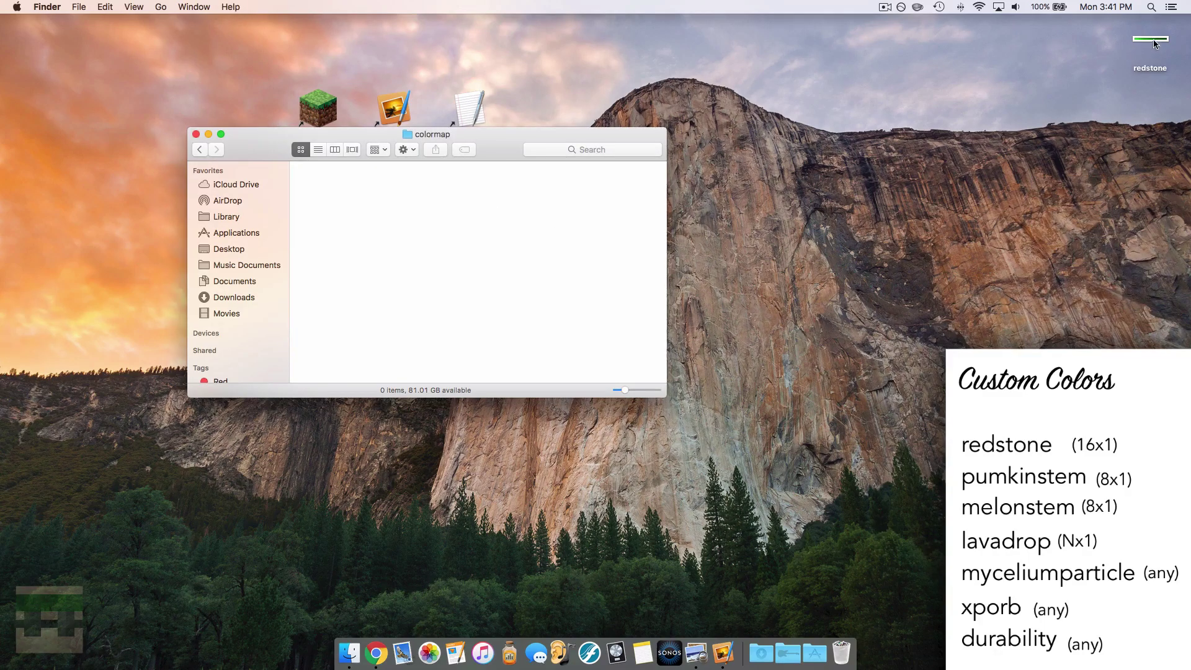
# - Drag the redstone PNG from the Desktop into the colormap folder
pyautogui.moveTo(1154, 44); pyautogui.dragTo(433, 177)
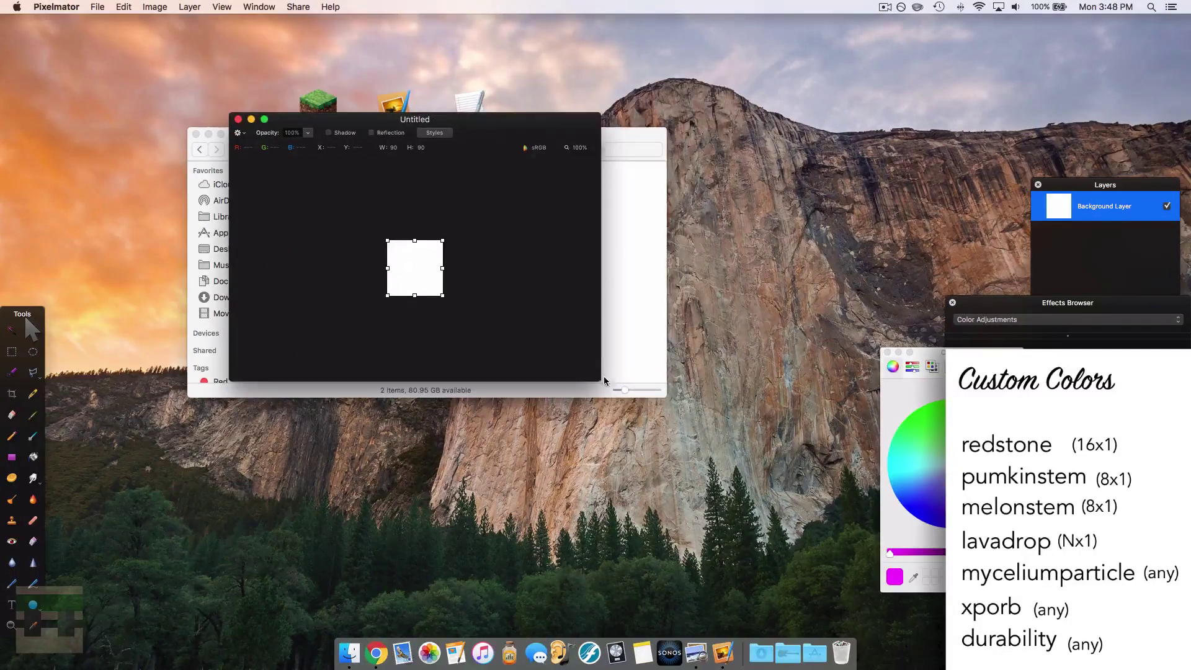
# - Enlarge and zoom the canvas, then fill it with an angled rainbow gradient
pyautogui.moveTo(602, 381); pyautogui.dragTo(753, 526)
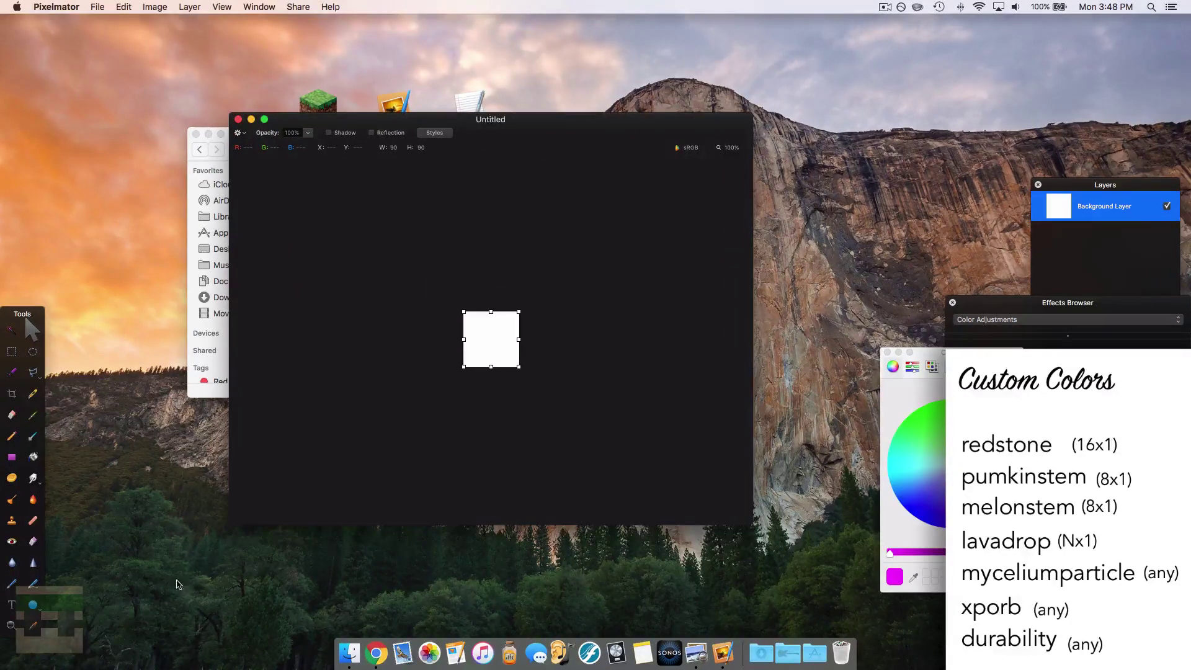
pyautogui.click(11, 623)
pyautogui.click(541, 260)
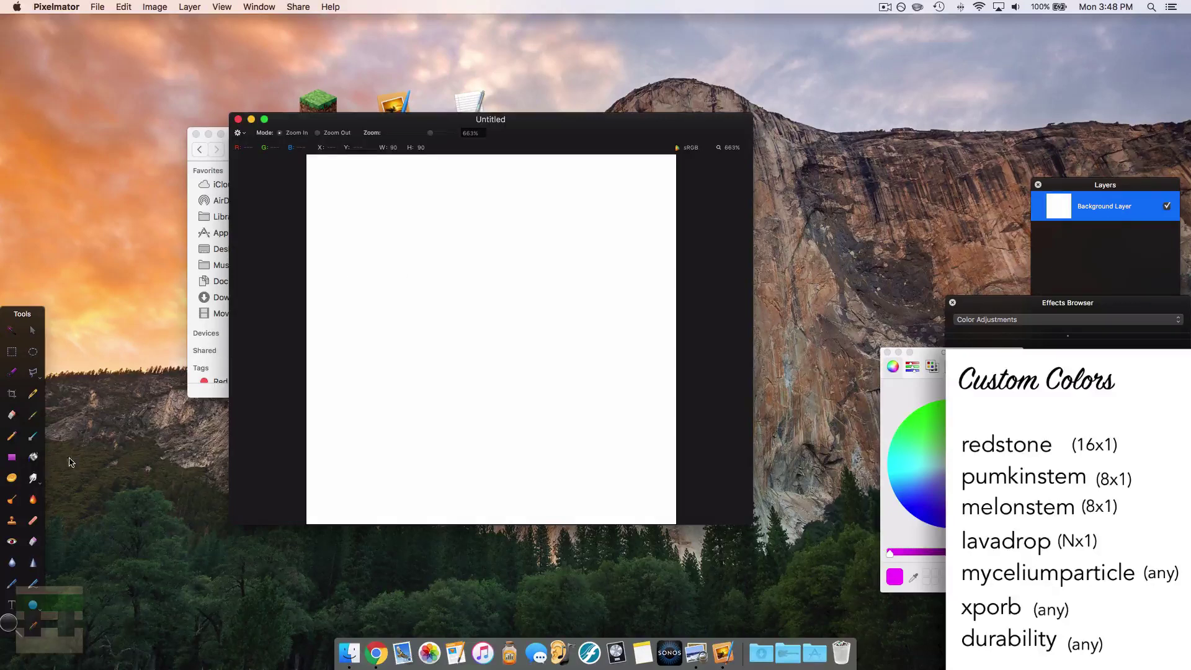
pyautogui.click(11, 458)
pyautogui.click(269, 132)
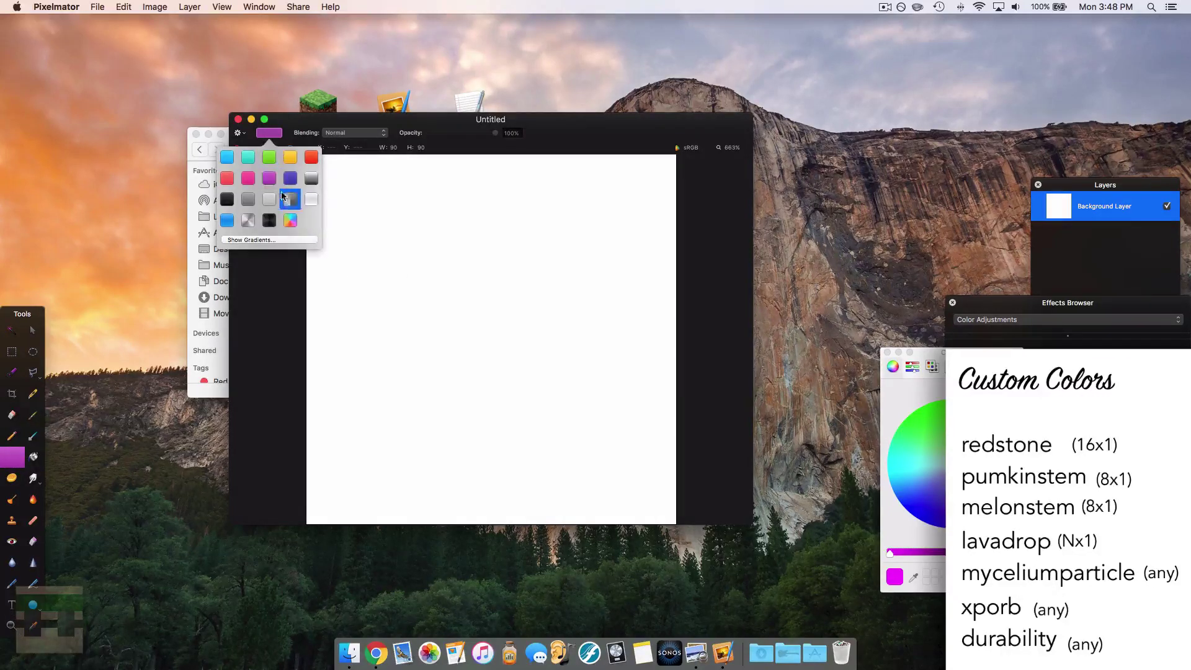
pyautogui.click(291, 219)
pyautogui.moveTo(443, 294); pyautogui.dragTo(595, 419)
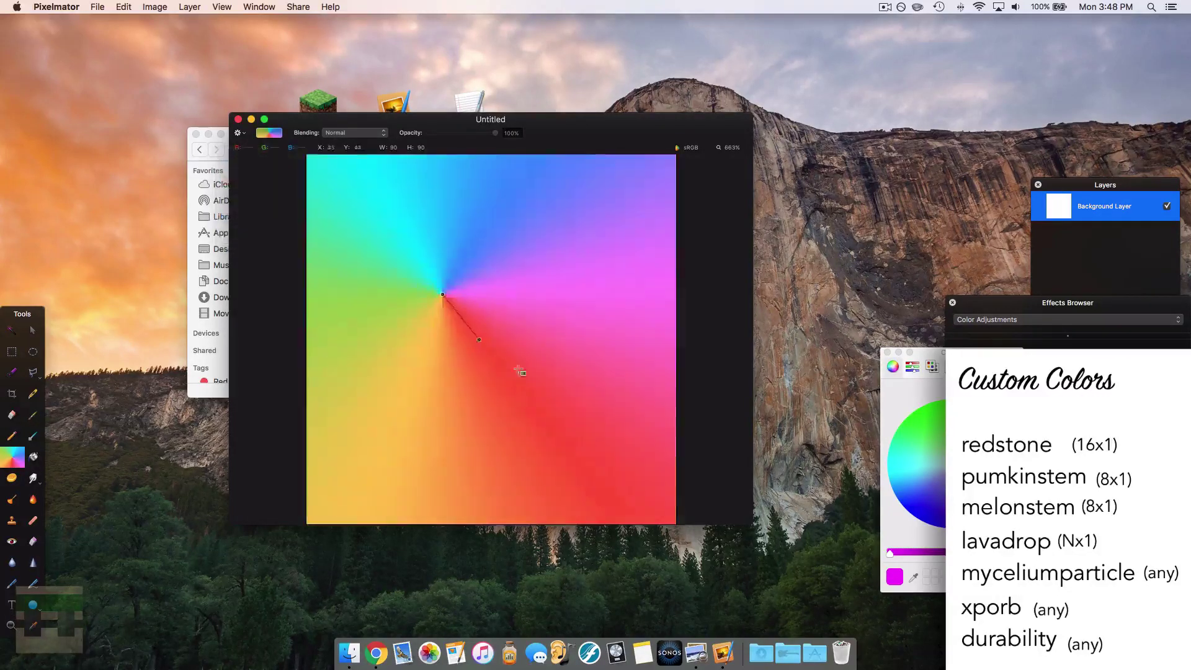
pyautogui.click(598, 415)
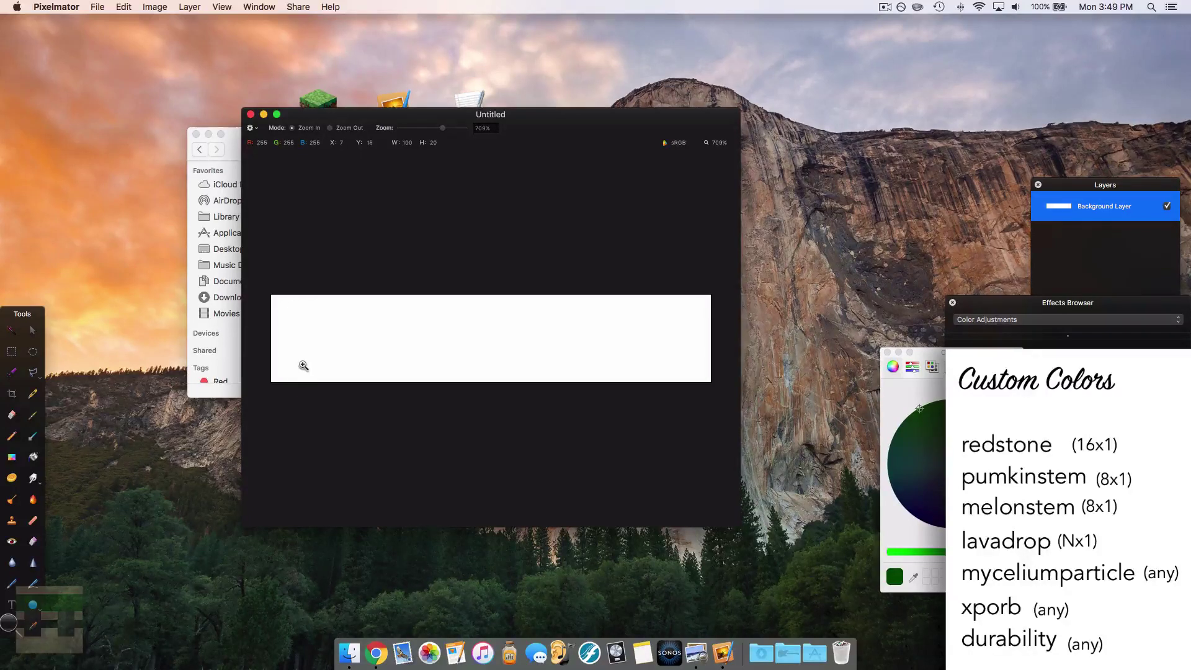
pyautogui.click(11, 455)
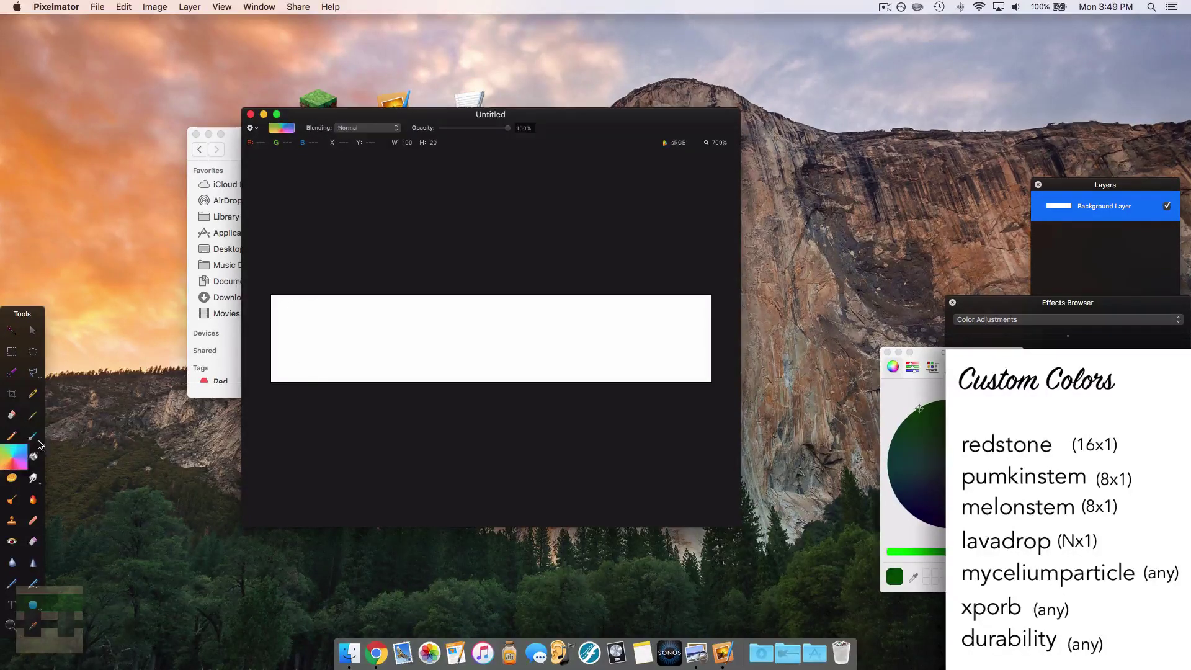
pyautogui.click(282, 130)
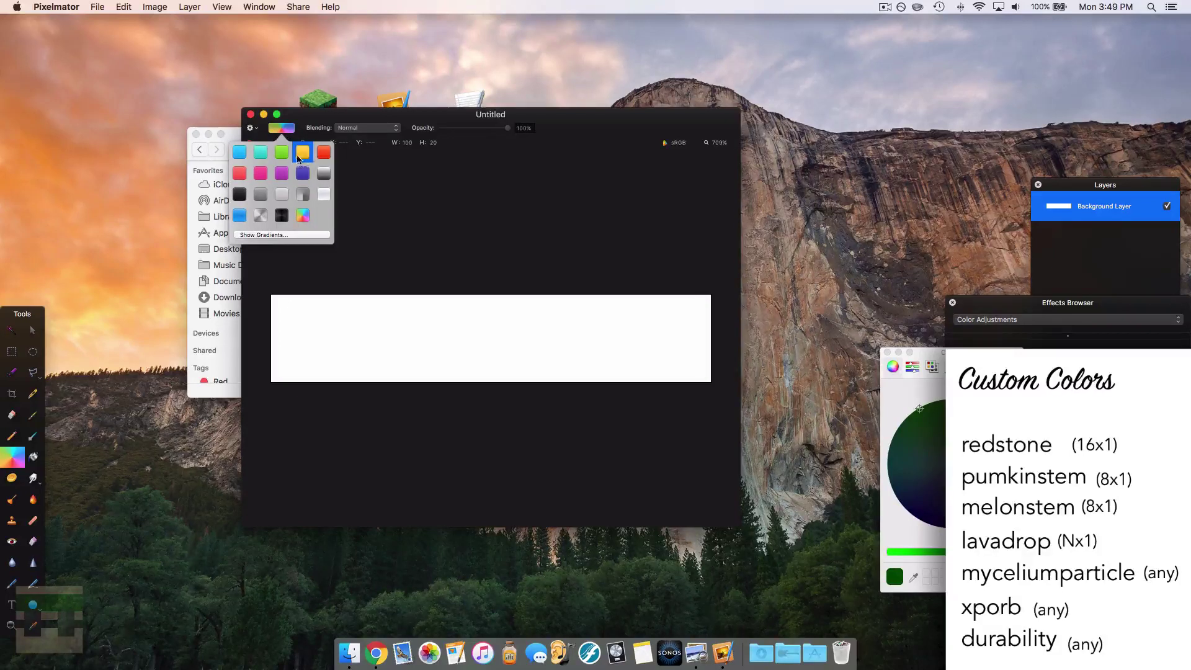
pyautogui.click(239, 172)
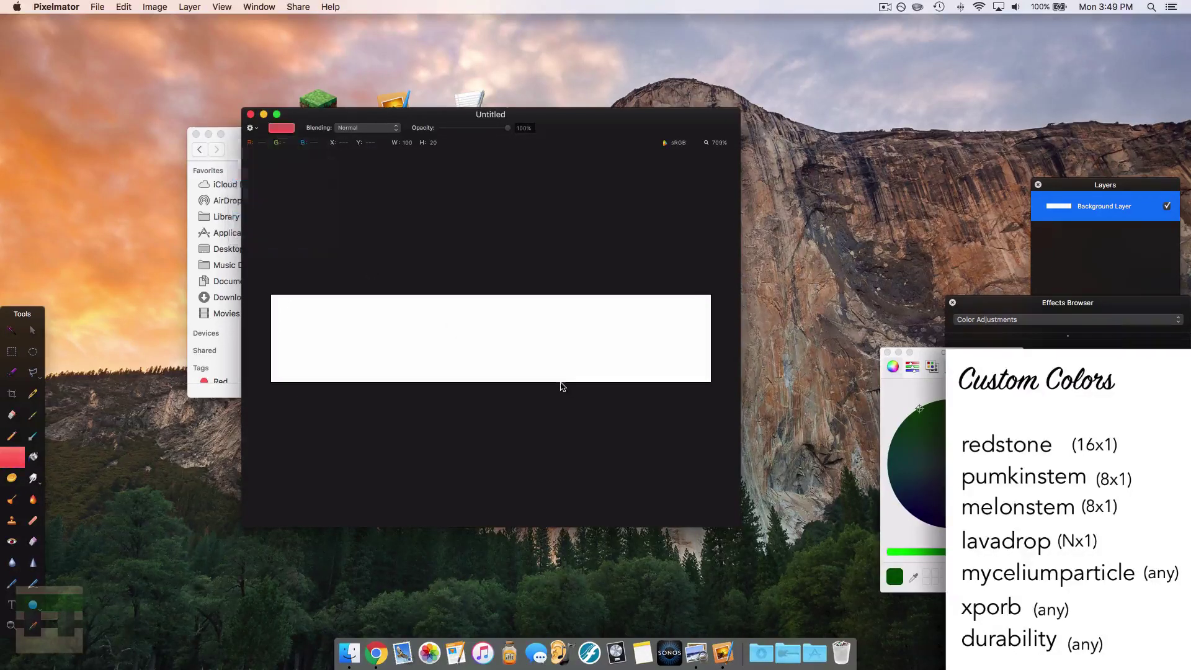
pyautogui.moveTo(425, 337); pyautogui.dragTo(590, 338)
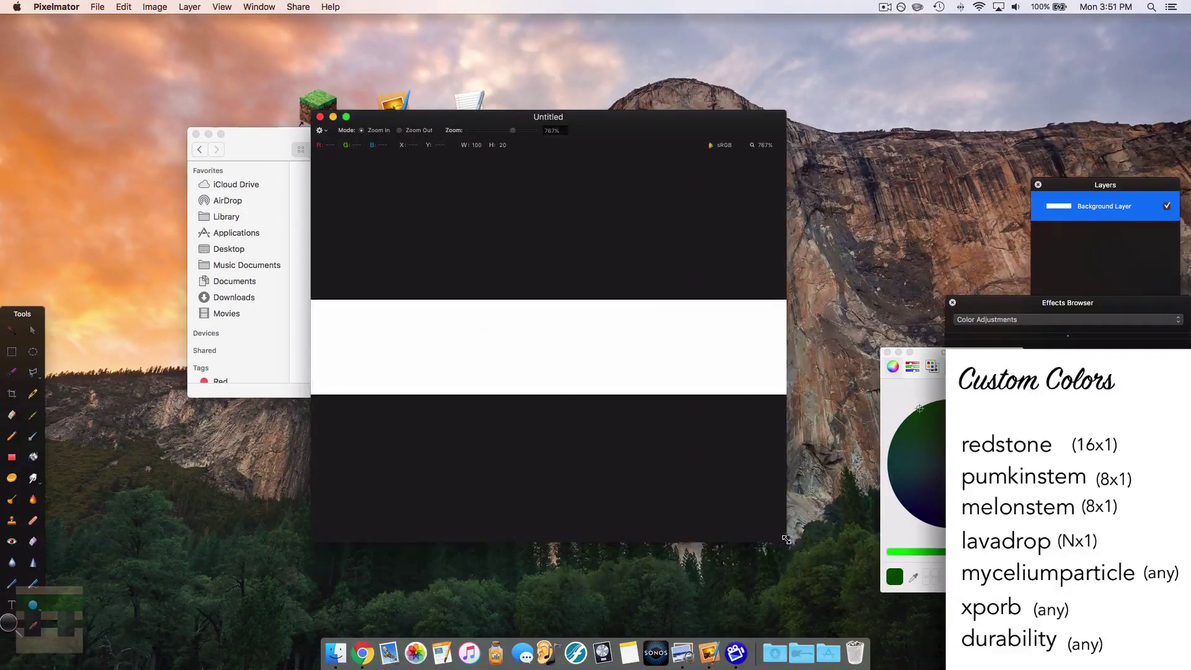
# - Enlarge and reposition the 100×20 document window, then select a tool from the toolbar
pyautogui.moveTo(787, 539); pyautogui.dragTo(856, 562)
pyautogui.moveTo(659, 122); pyautogui.dragTo(626, 111)
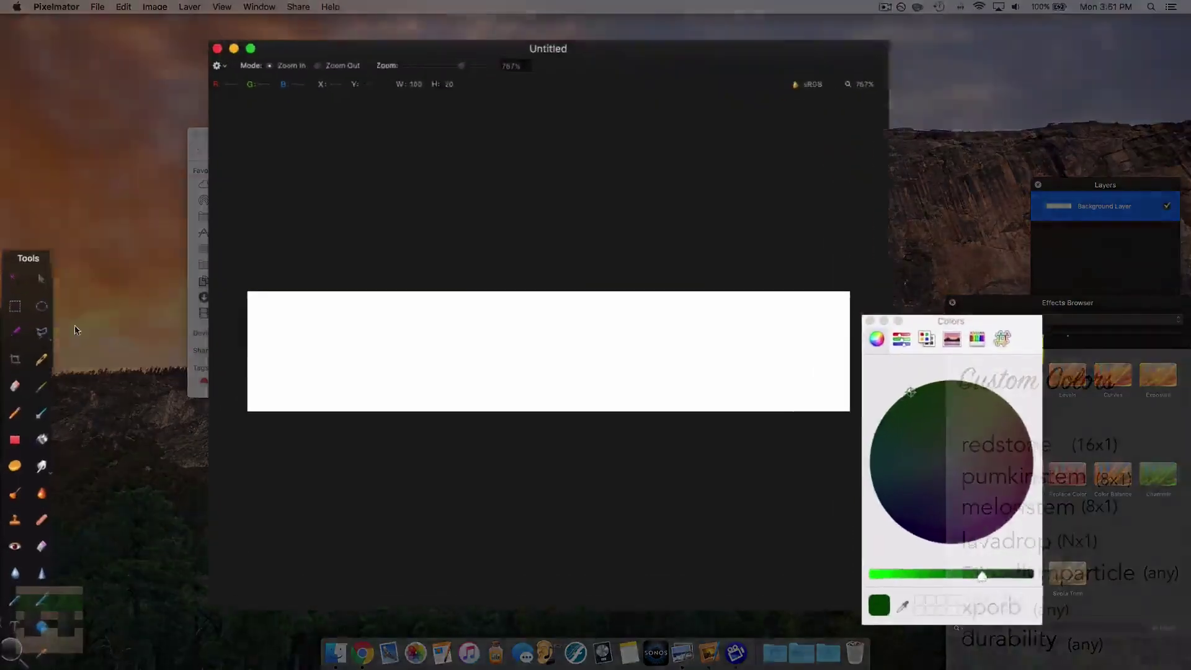
pyautogui.click(42, 247)
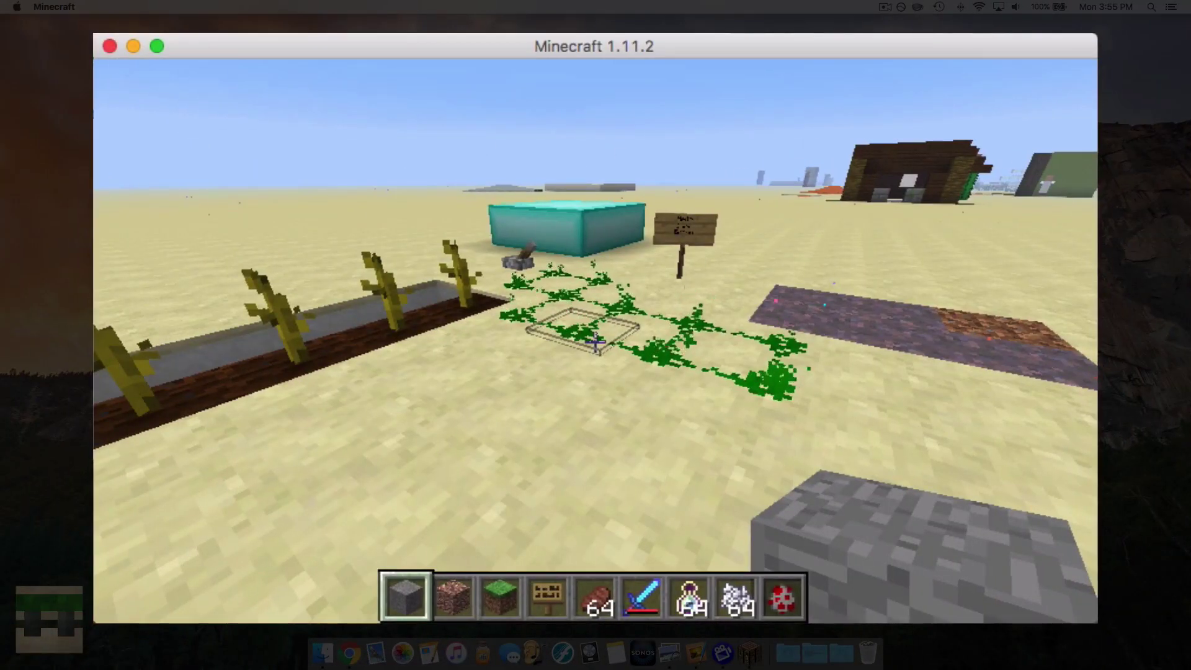
# - Walk across the sand and select the Bottle o' Enchanting in the hotbar
pyautogui.press('w')
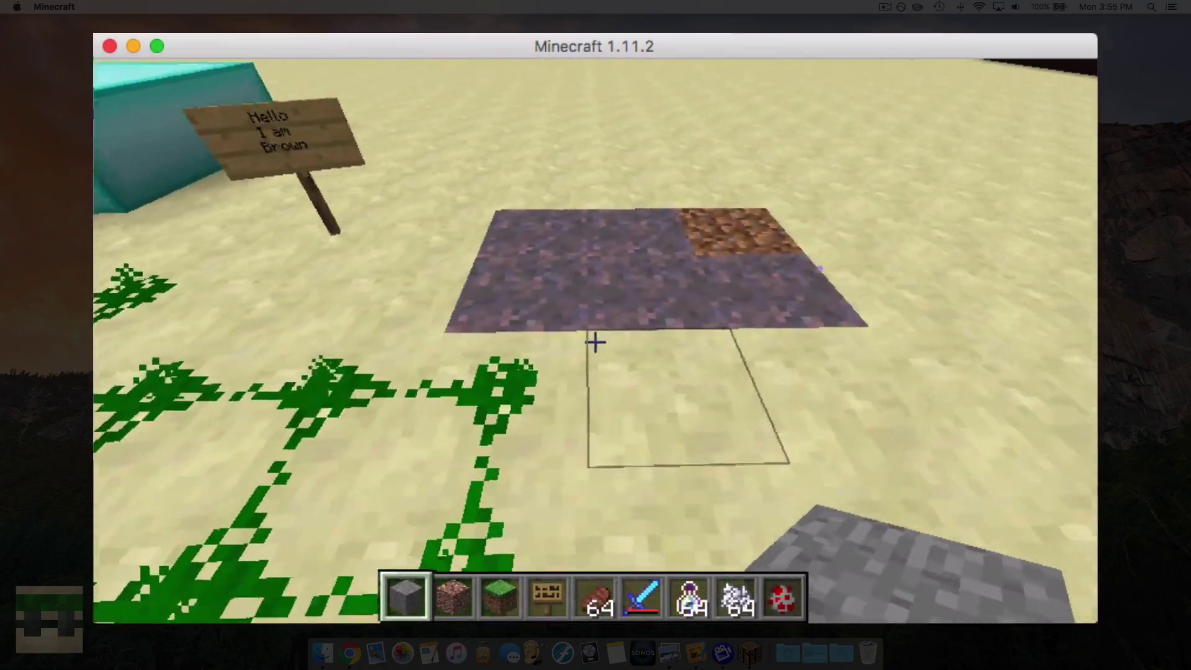
pyautogui.press('w')
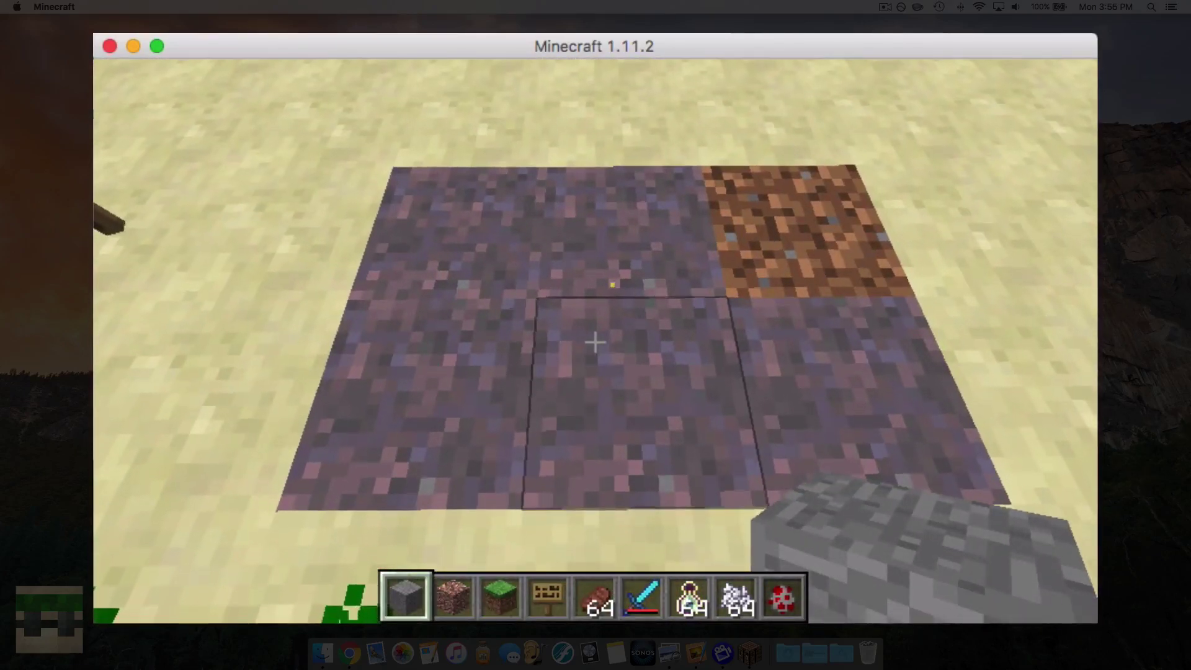
pyautogui.press('a')
pyautogui.press('s')
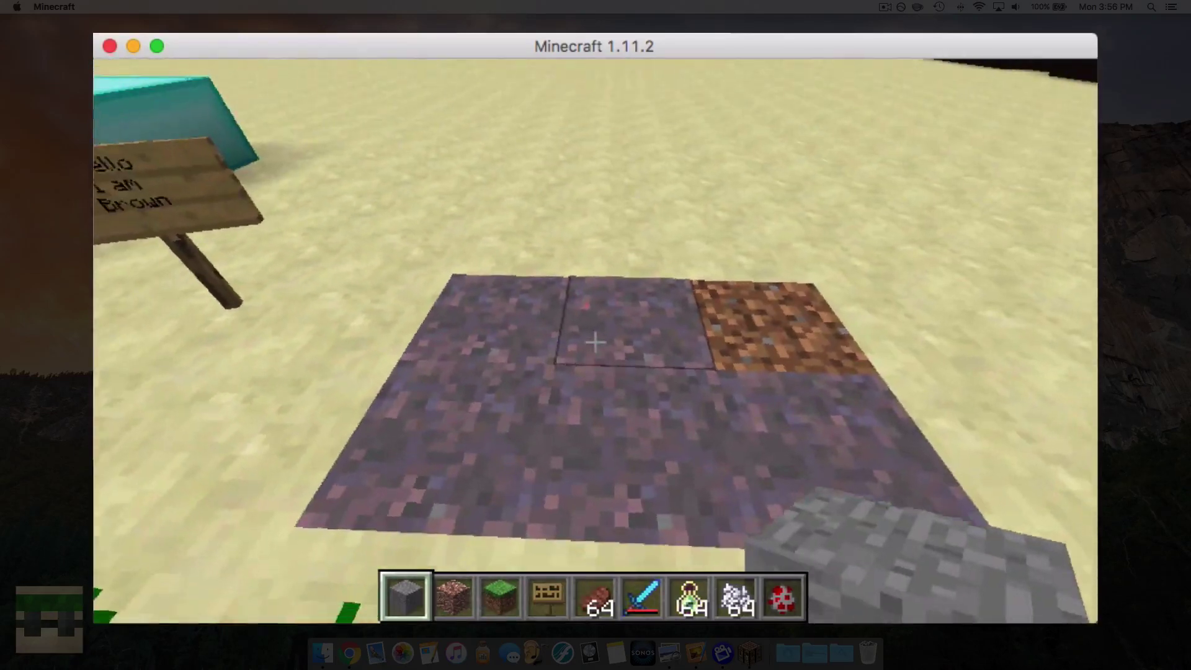
pyautogui.press('s')
pyautogui.press('6')
pyautogui.press('w')
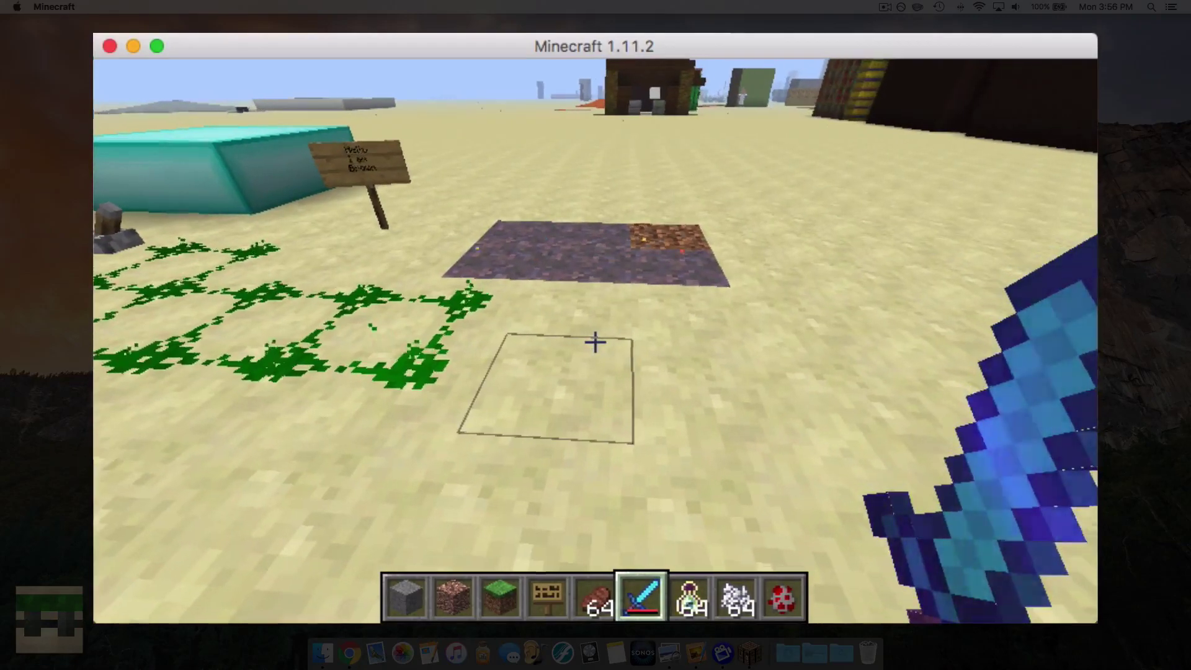
pyautogui.press('s')
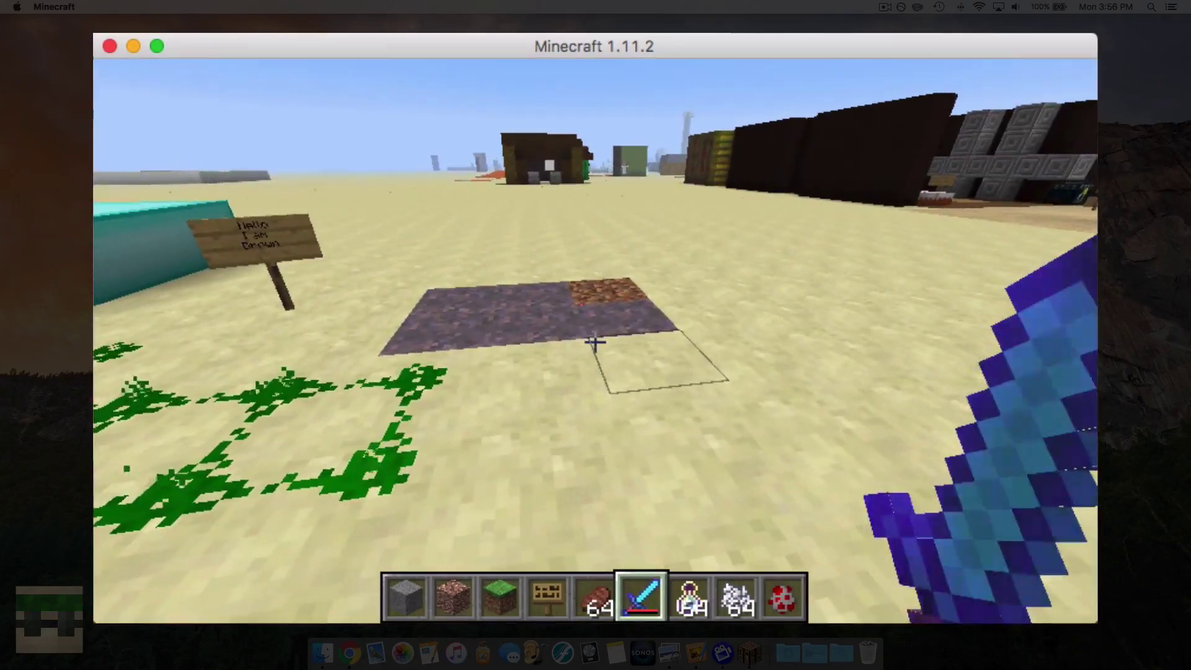
pyautogui.press('7')
pyautogui.press('d')
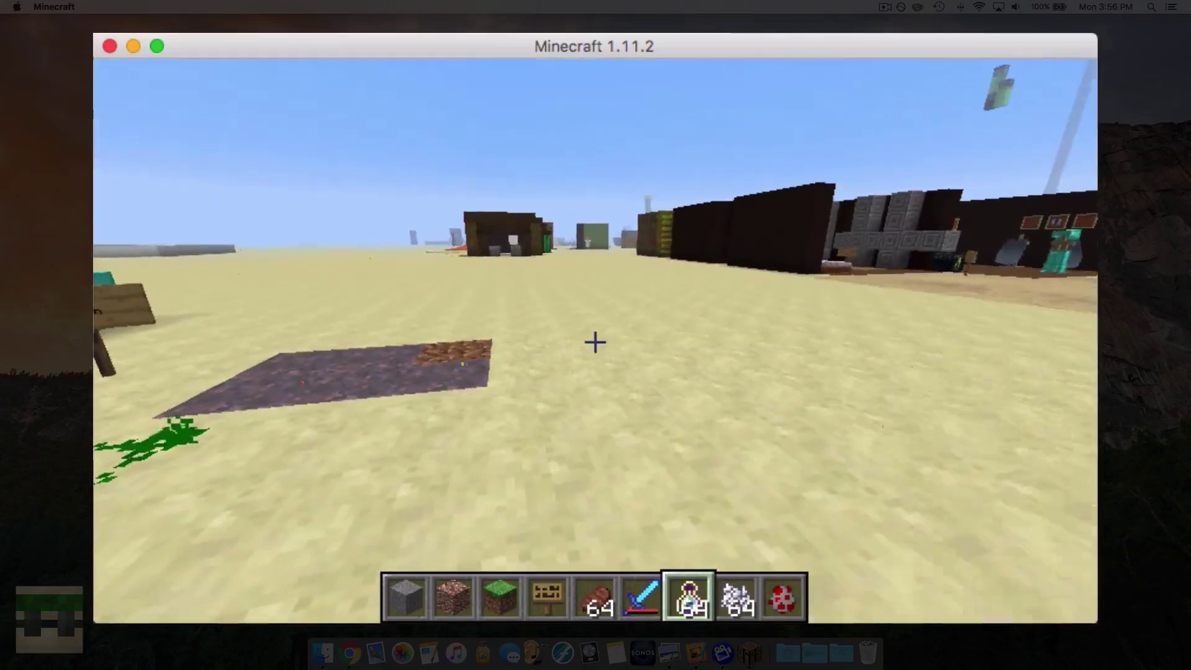
# - Throw seven Bottles o' Enchanting to scatter experience orbs on the sand
pyautogui.rightClick(596, 343)
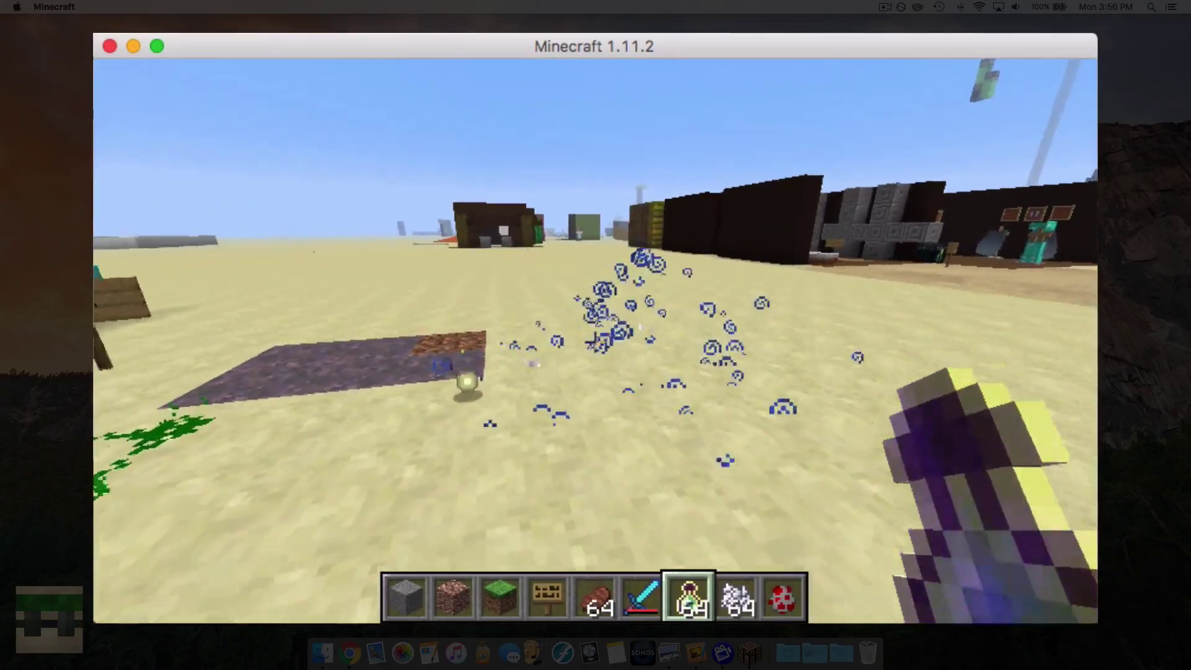
pyautogui.rightClick(596, 343)
pyautogui.rightClick(595, 343)
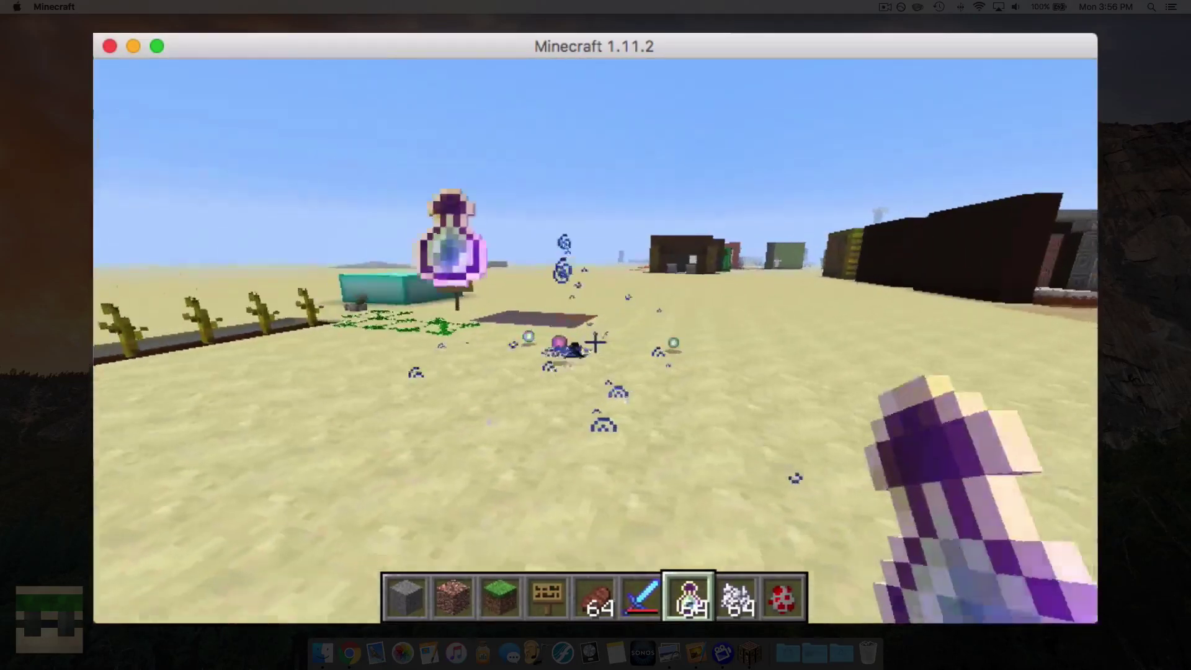
pyautogui.rightClick(597, 343)
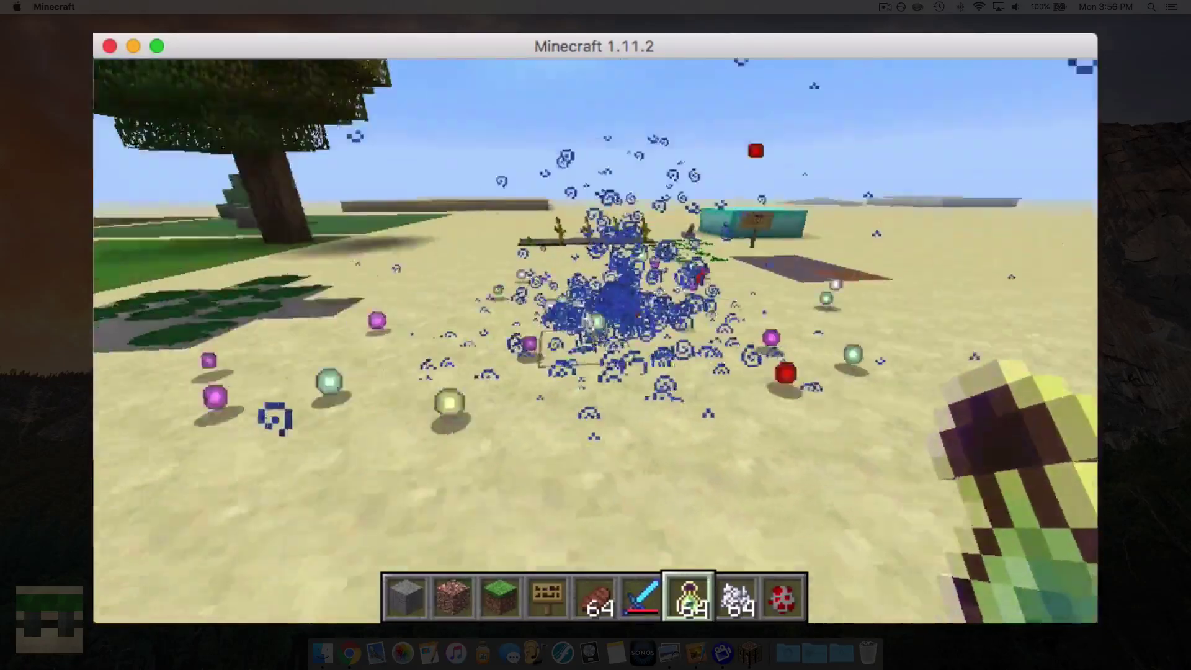
pyautogui.rightClick(595, 343)
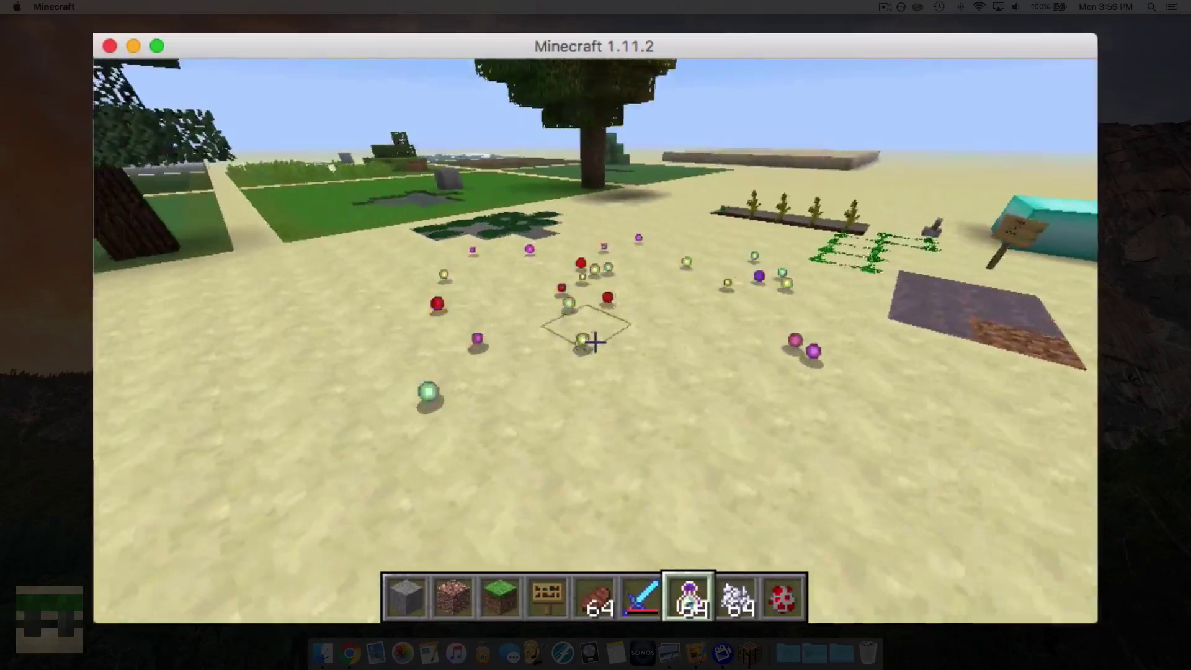
pyautogui.rightClick(594, 341)
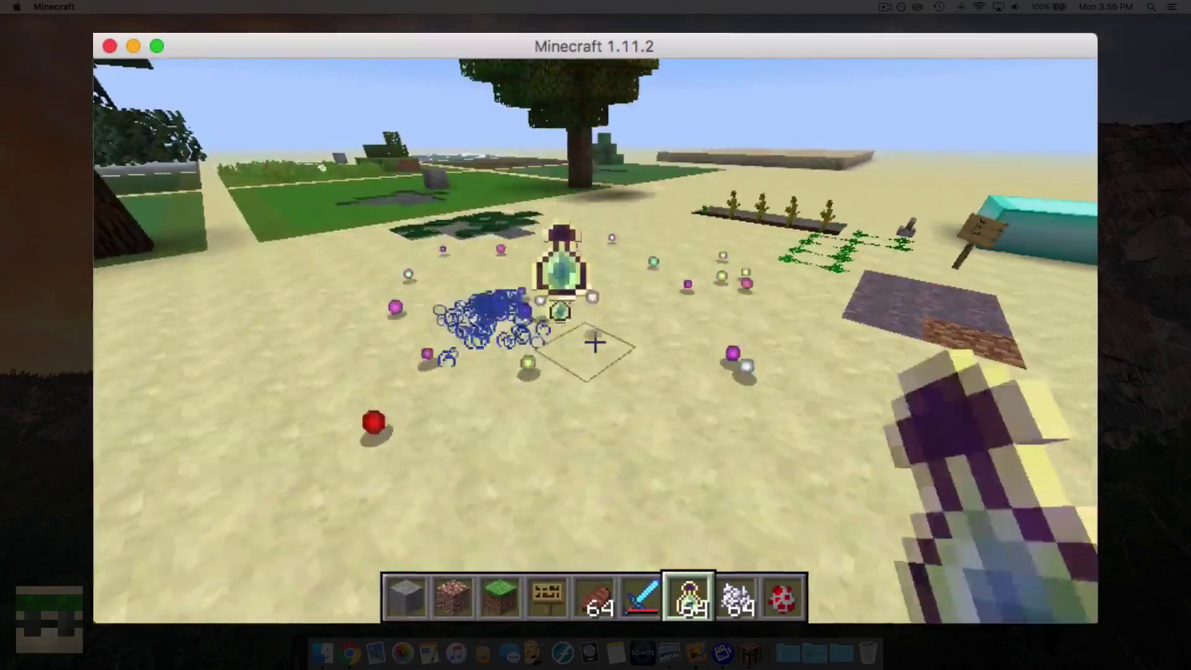
pyautogui.rightClick(593, 341)
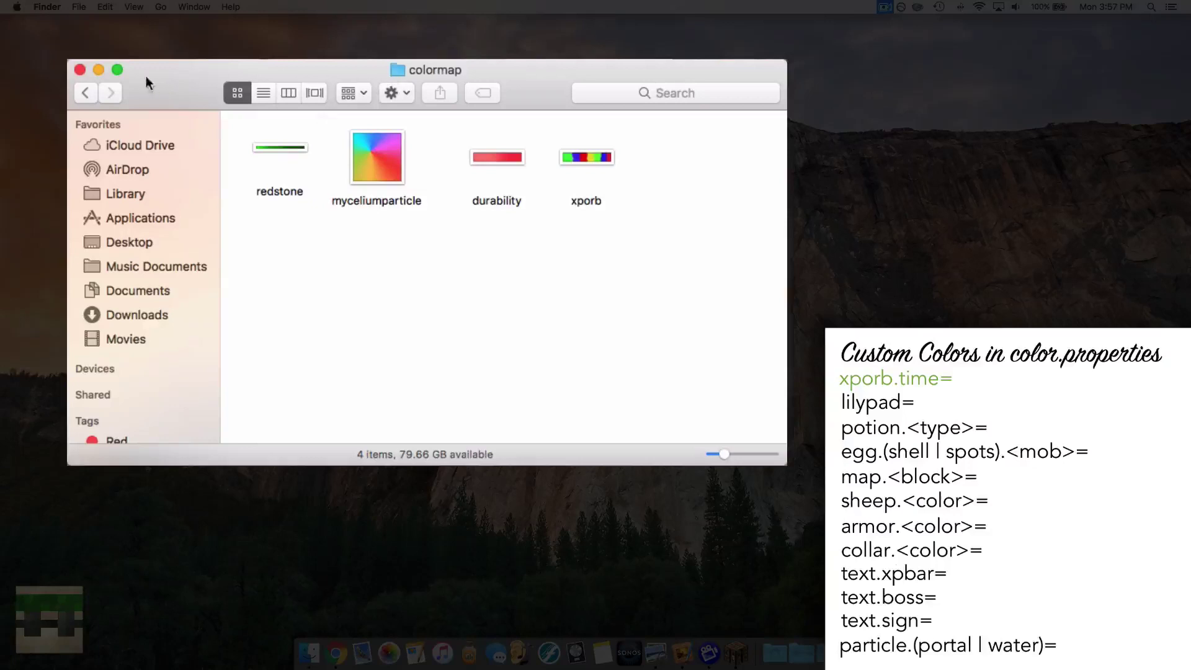
# - Go back from colormap to the mcpatcher folder in Finder
pyautogui.click(85, 92)
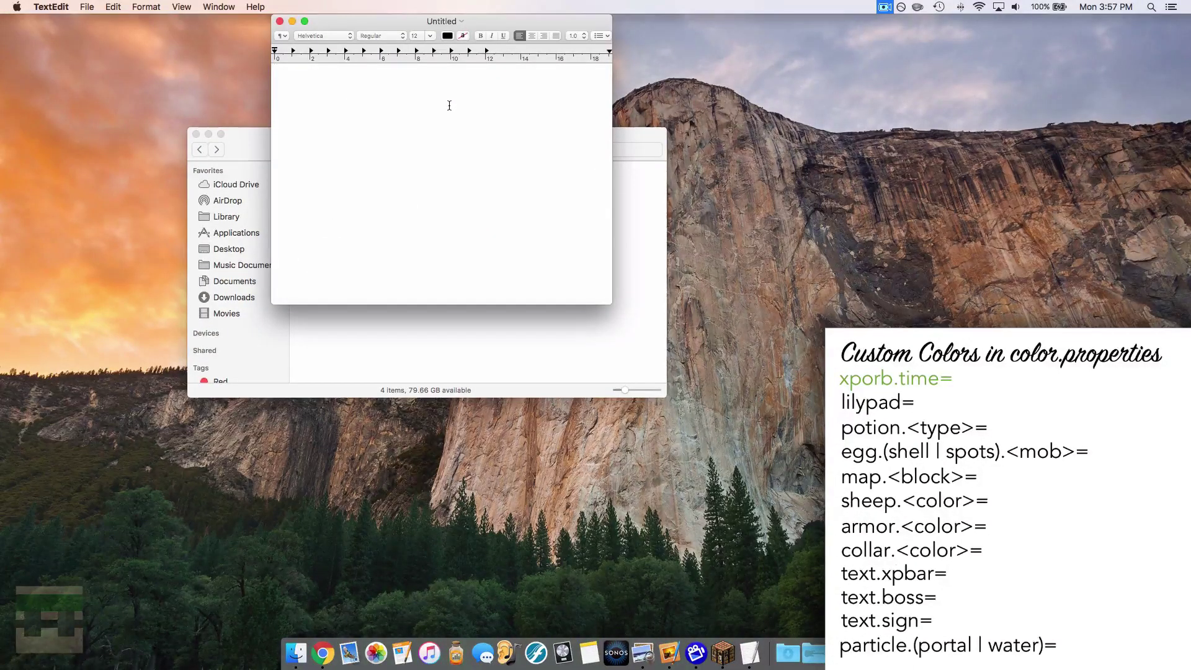
# - Convert the new untitled TextEdit document to plain text
pyautogui.click(146, 7)
pyautogui.click(168, 49)
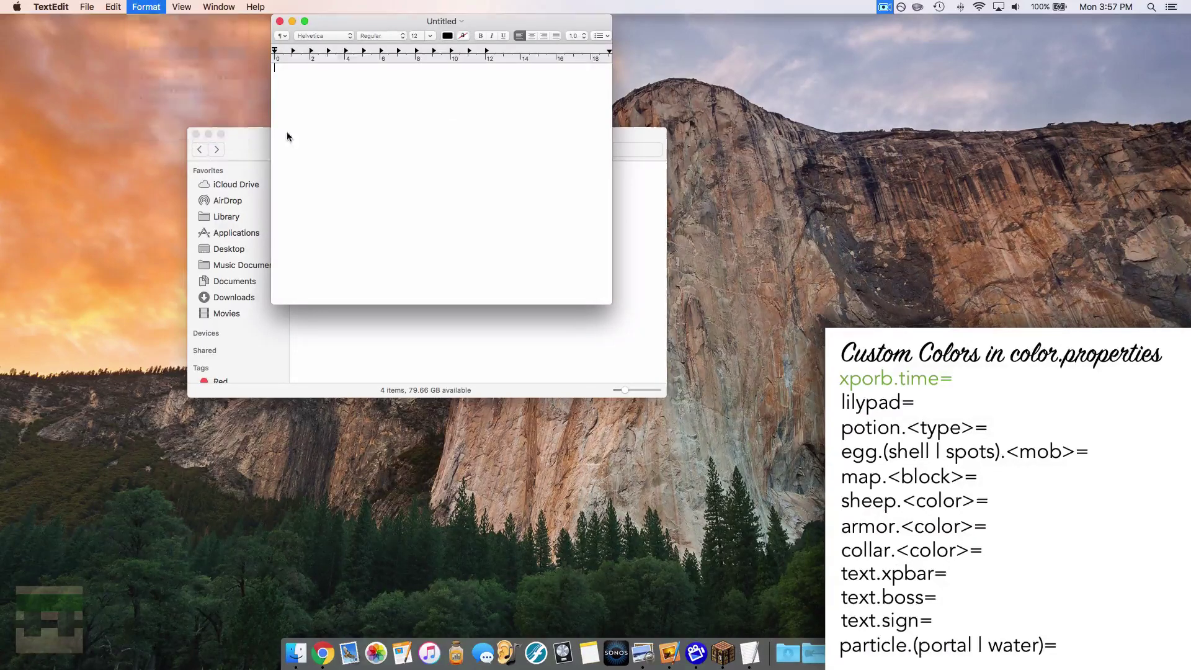
pyautogui.click(49, 7)
# - Check the plain text file encoding under Preferences' Open and Save settings
pyautogui.click(74, 42)
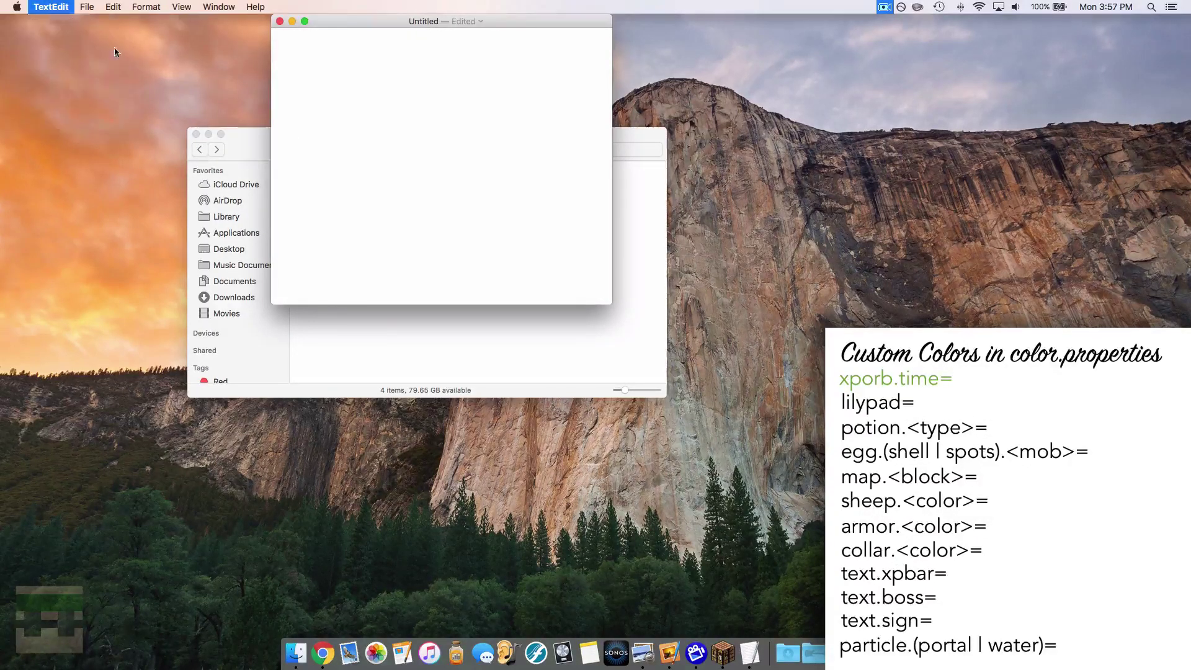
pyautogui.click(307, 189)
pyautogui.click(298, 382)
pyautogui.click(173, 163)
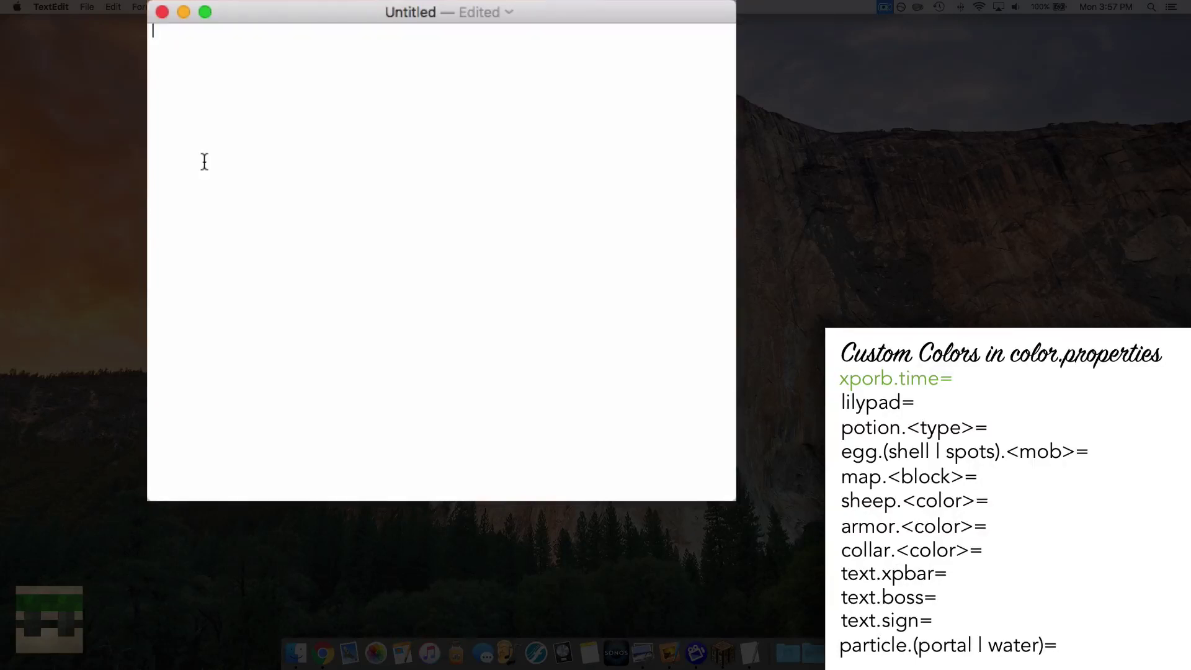
pyautogui.write('lily')
pyautogui.write('pad')
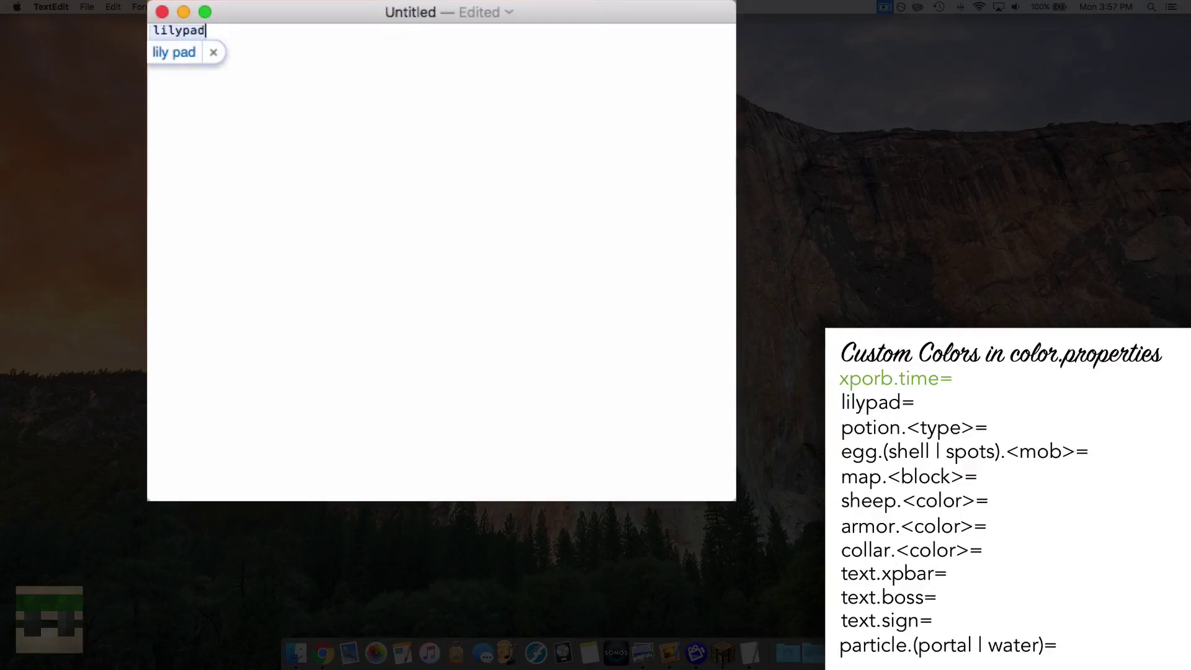
pyautogui.write('=')
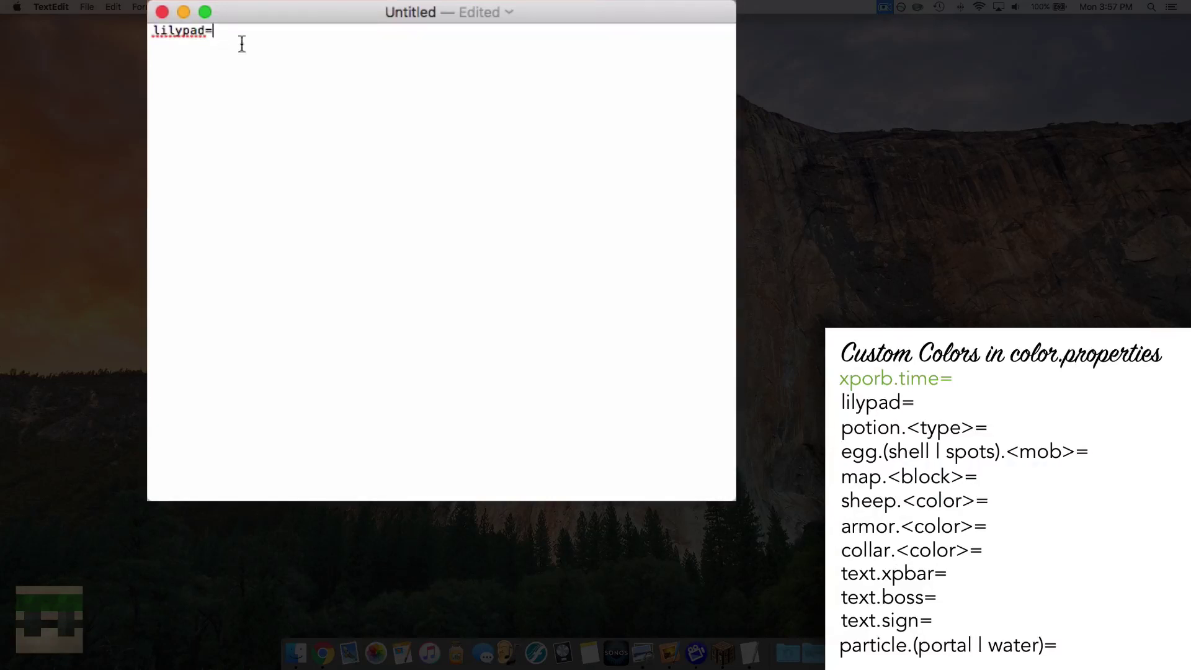
pyautogui.moveTo(270, 13); pyautogui.dragTo(264, 13)
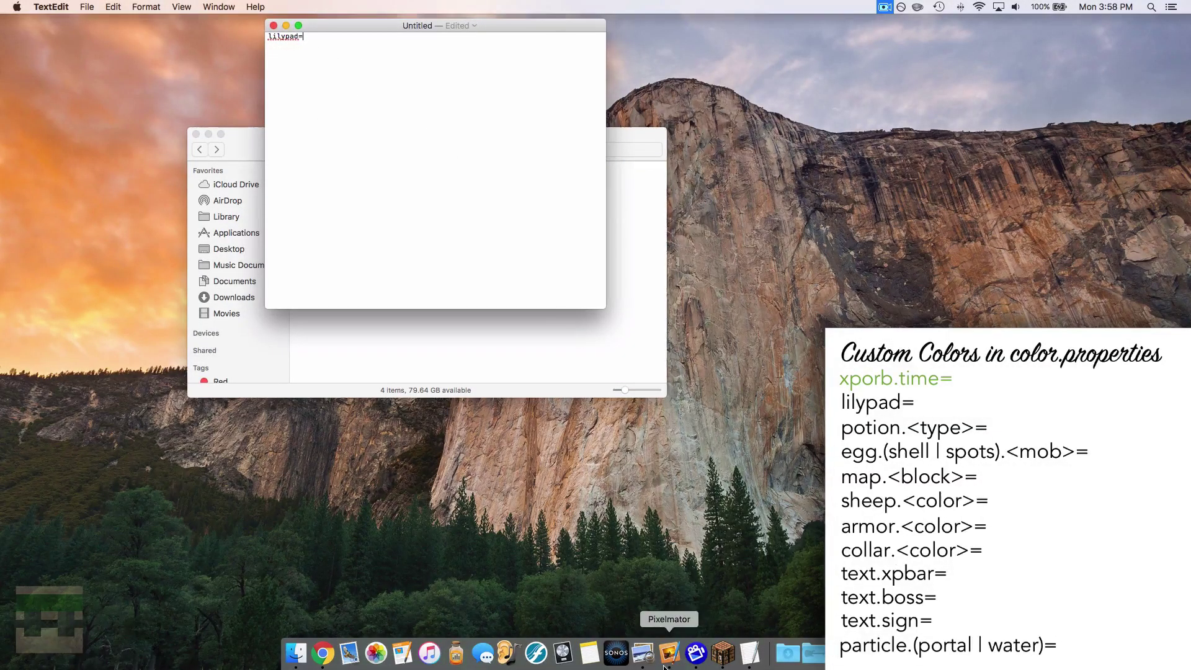
# - Create a new 100×20 image in Pixelmator and bring up the Colors panel
pyautogui.click(669, 654)
pyautogui.click(615, 191)
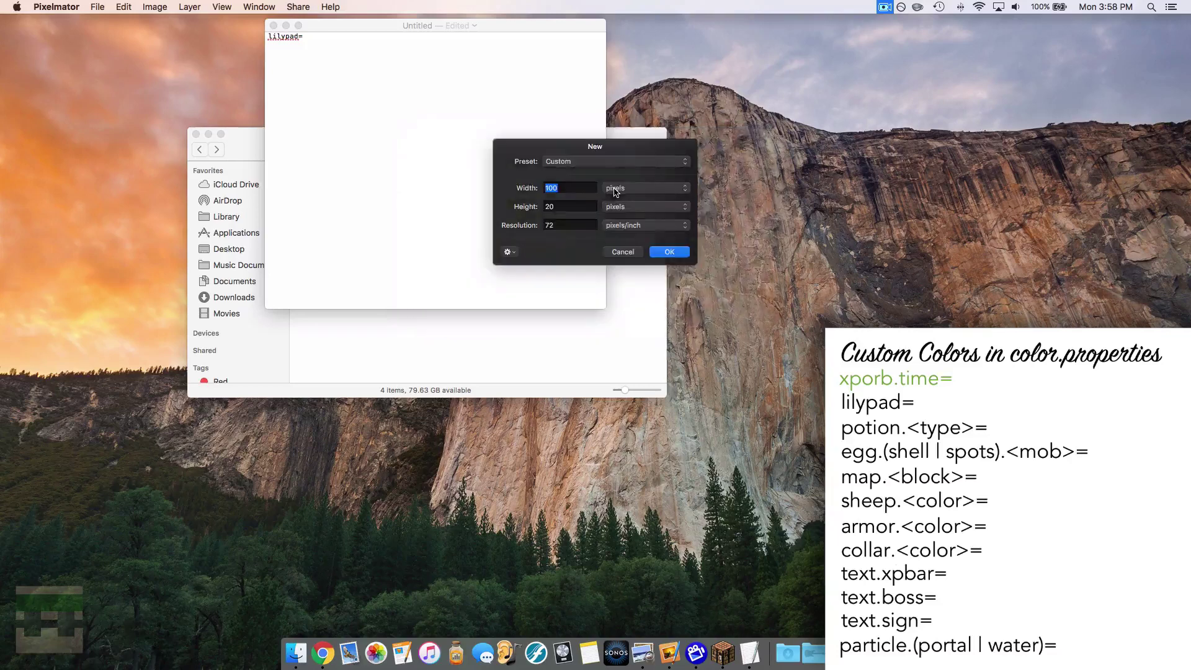
pyautogui.click(669, 253)
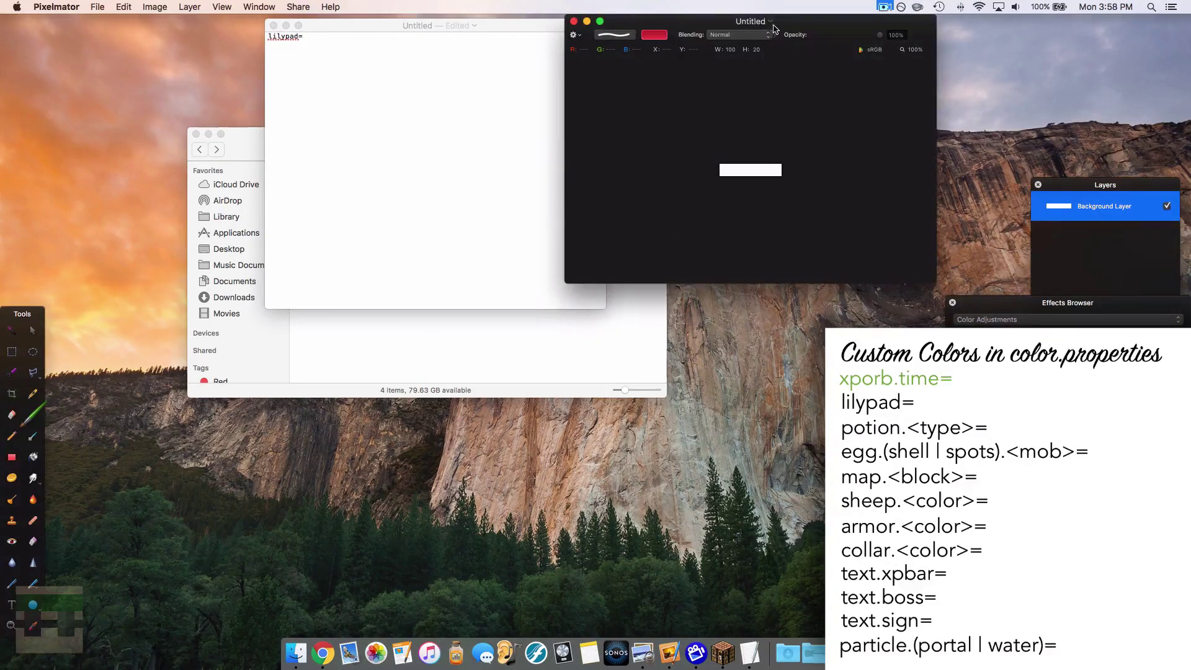
pyautogui.press('super+shift+c')
pyautogui.moveTo(662, 280); pyautogui.dragTo(447, 224)
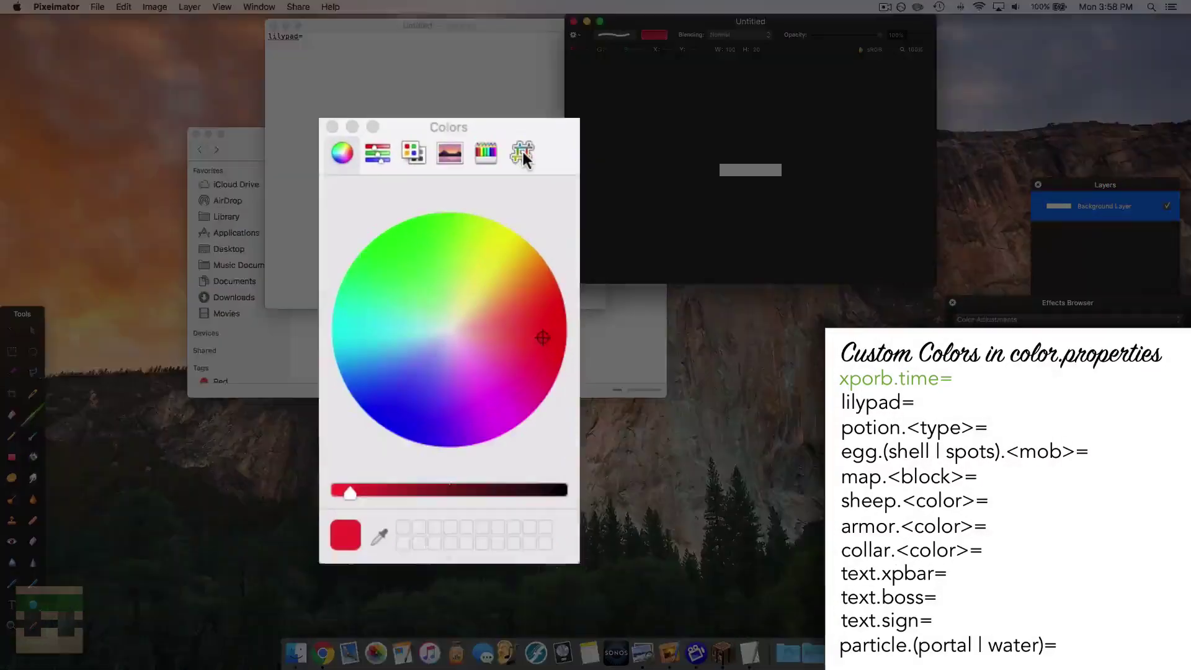
# - Try colours on the wheel and view their hex codes, selecting trial value 7883ef
pyautogui.click(524, 154)
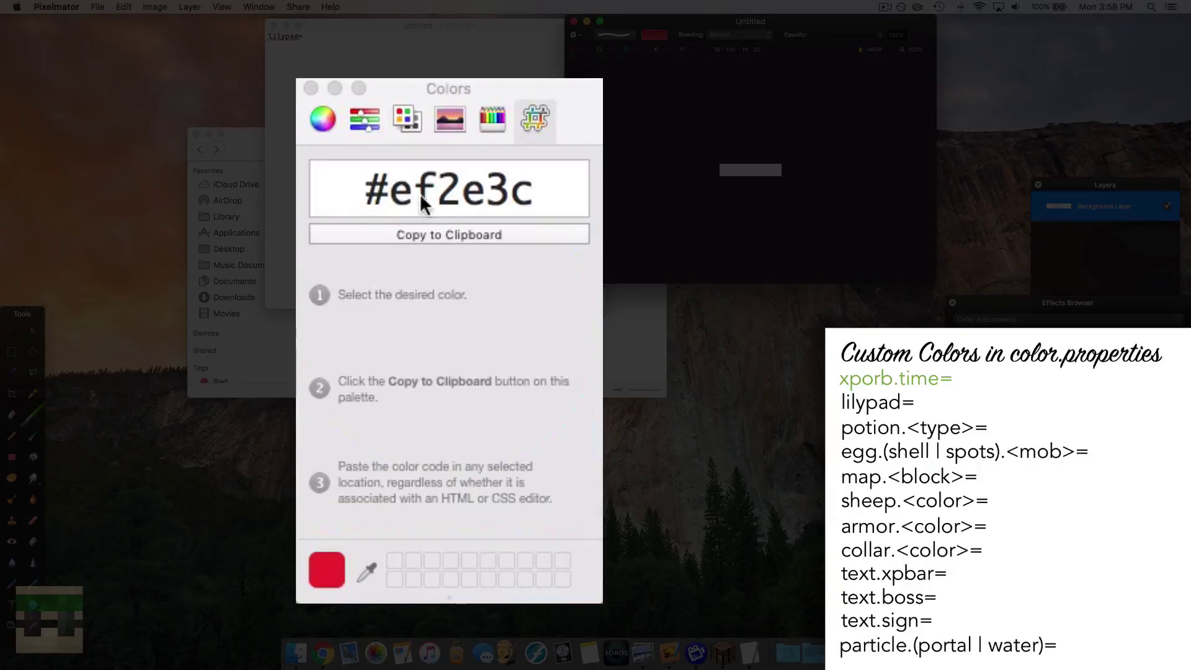
pyautogui.click(321, 121)
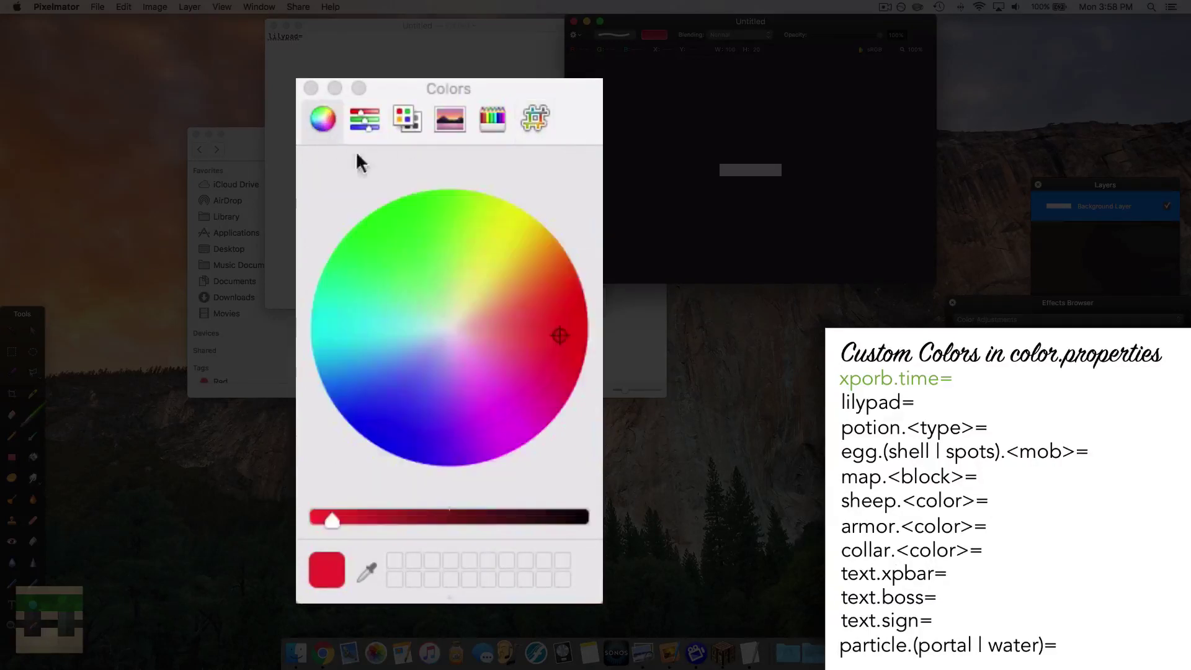
pyautogui.click(345, 246)
pyautogui.click(410, 380)
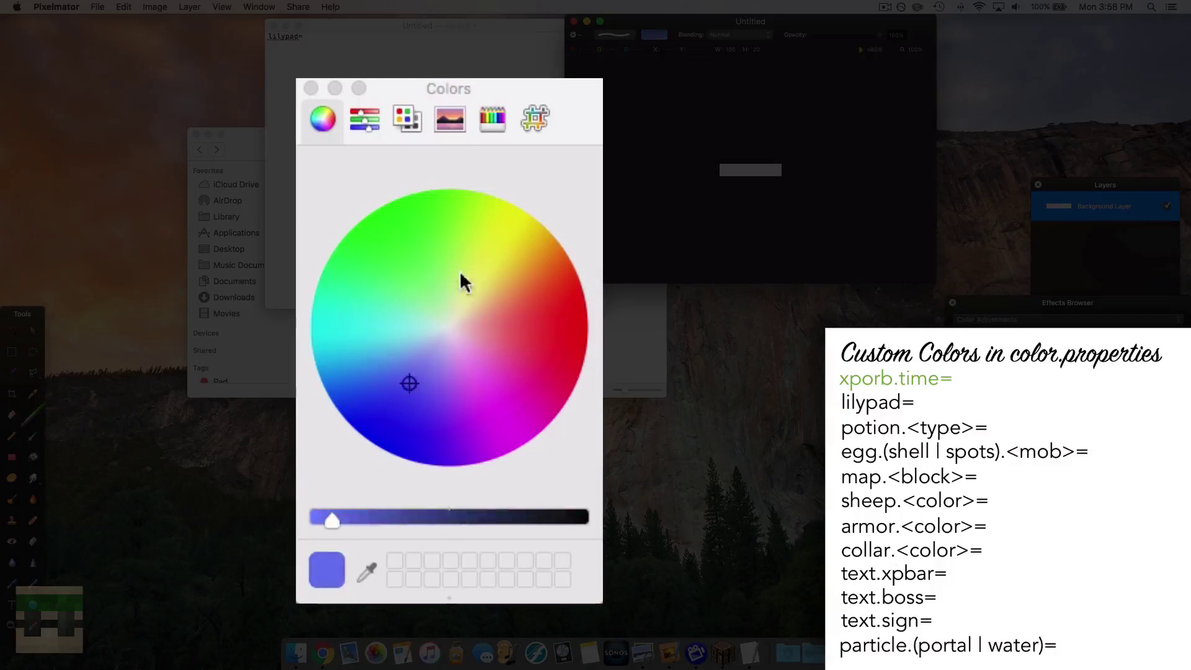
pyautogui.click(535, 118)
pyautogui.click(402, 191)
pyautogui.moveTo(389, 191); pyautogui.dragTo(535, 195)
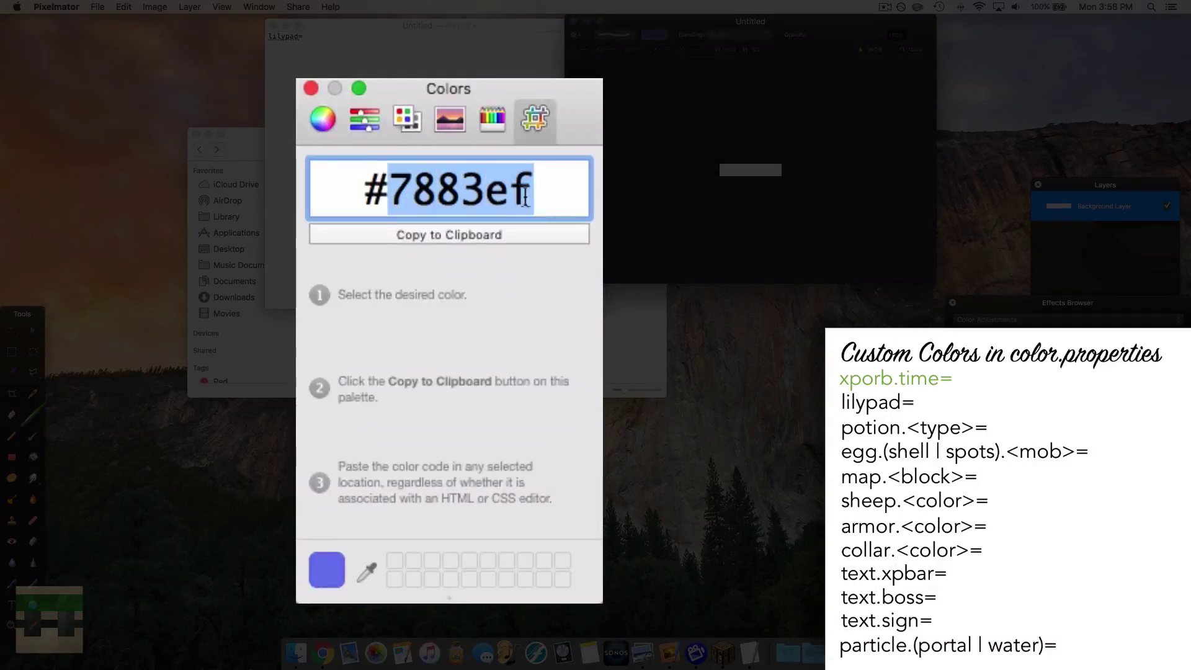
pyautogui.click(326, 130)
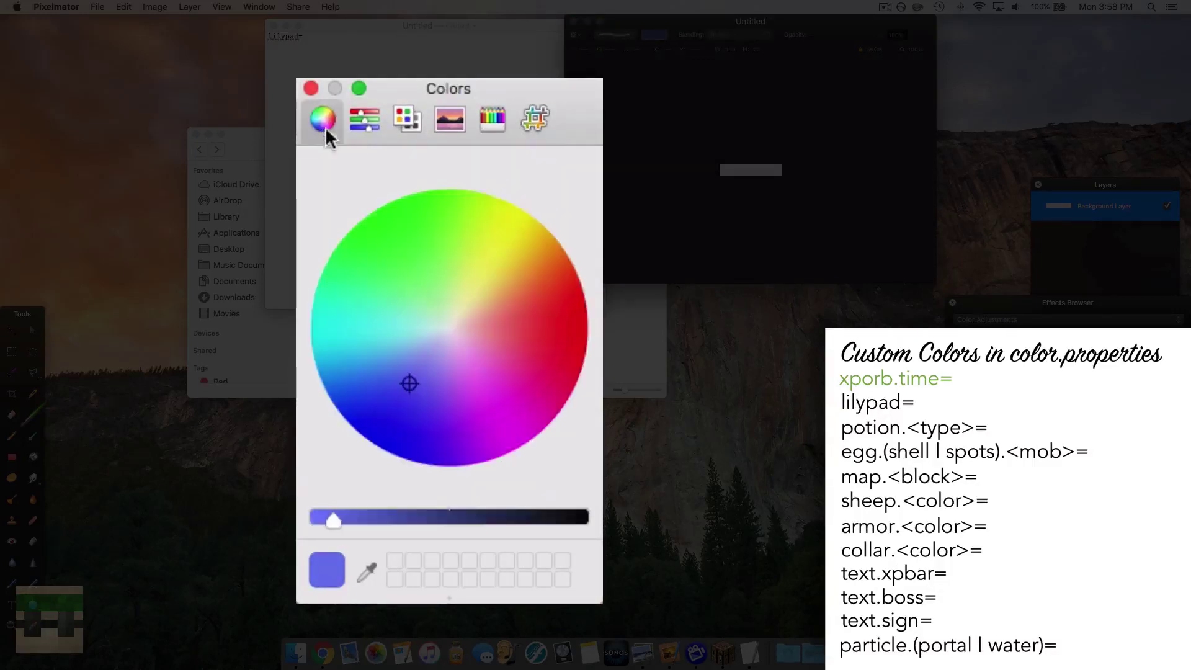
# - Pick full-brightness pure red and paste its hex ff0000 after lilypad=
pyautogui.click(402, 390)
pyautogui.click(583, 329)
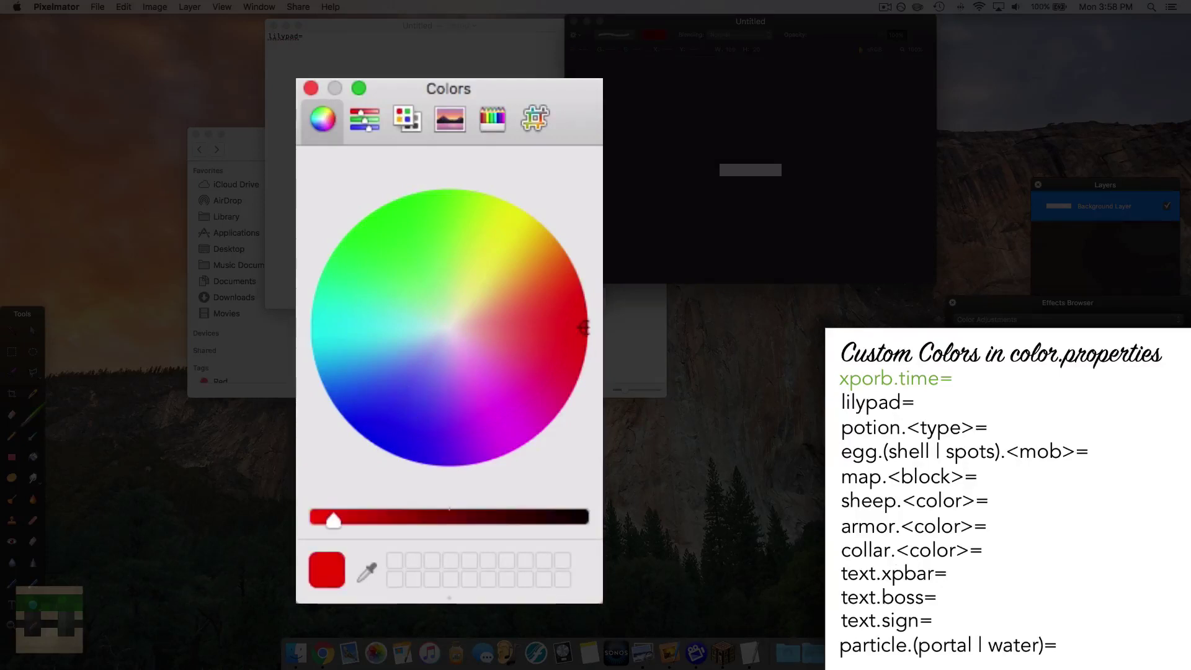
pyautogui.moveTo(332, 519); pyautogui.dragTo(317, 519)
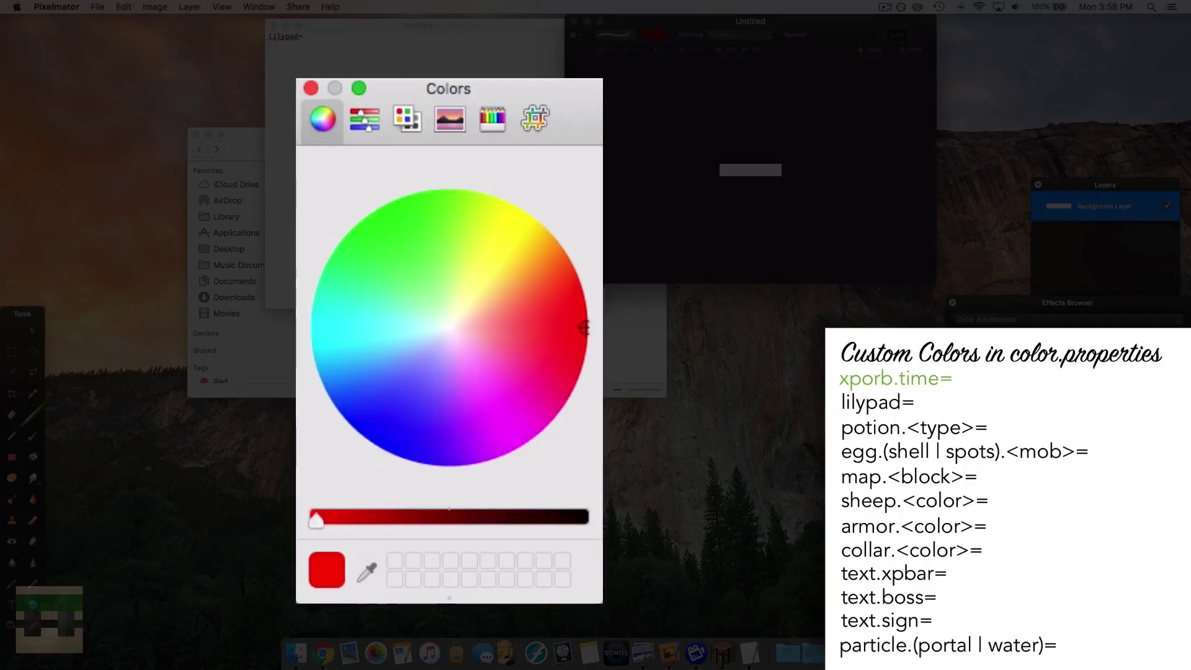
pyautogui.click(535, 119)
pyautogui.click(575, 195)
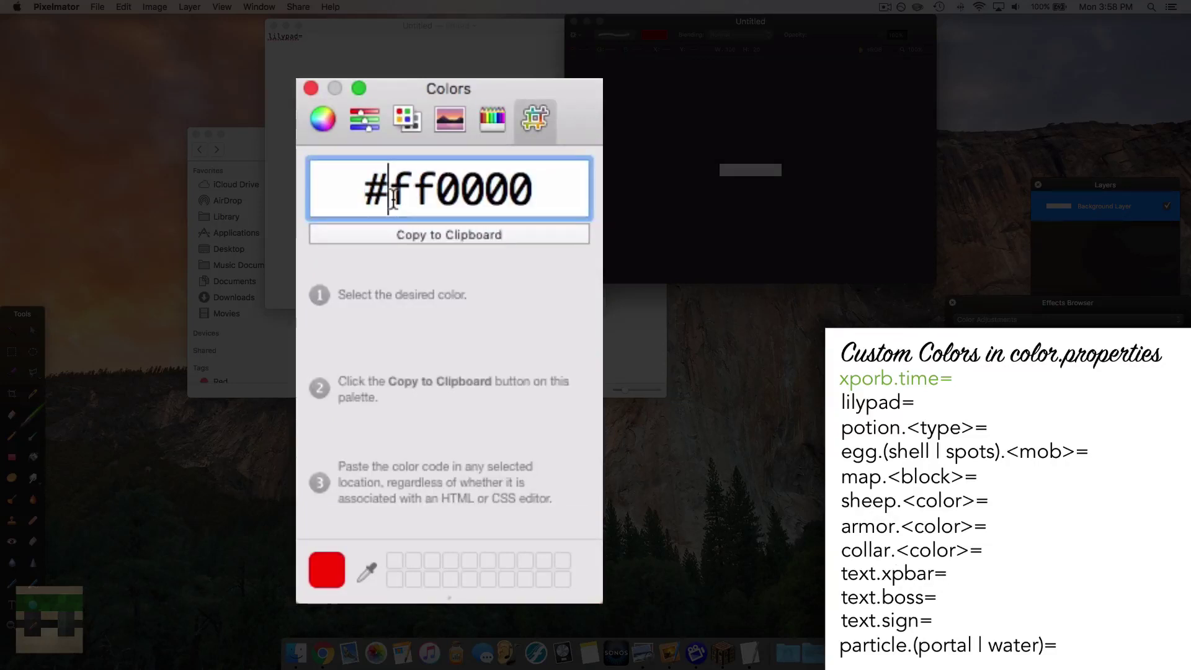
pyautogui.doubleClick(574, 195)
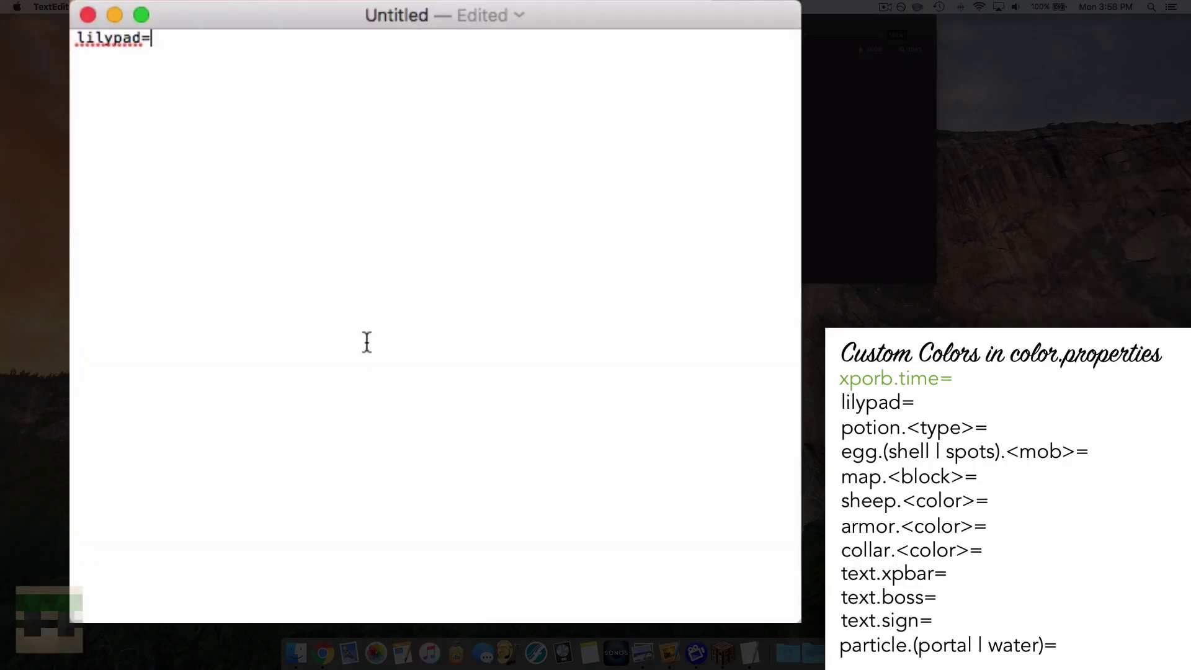
pyautogui.press('super+v')
pyautogui.press('Return')
pyautogui.write('text.x')
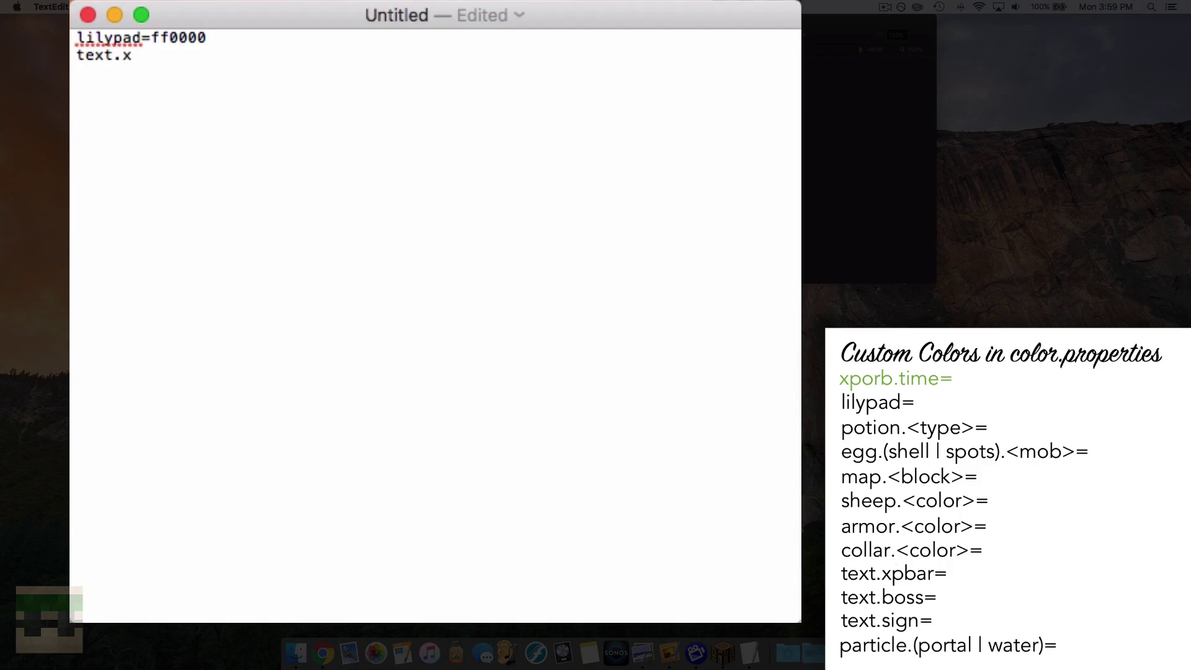
pyautogui.write('pbar')
pyautogui.write('=')
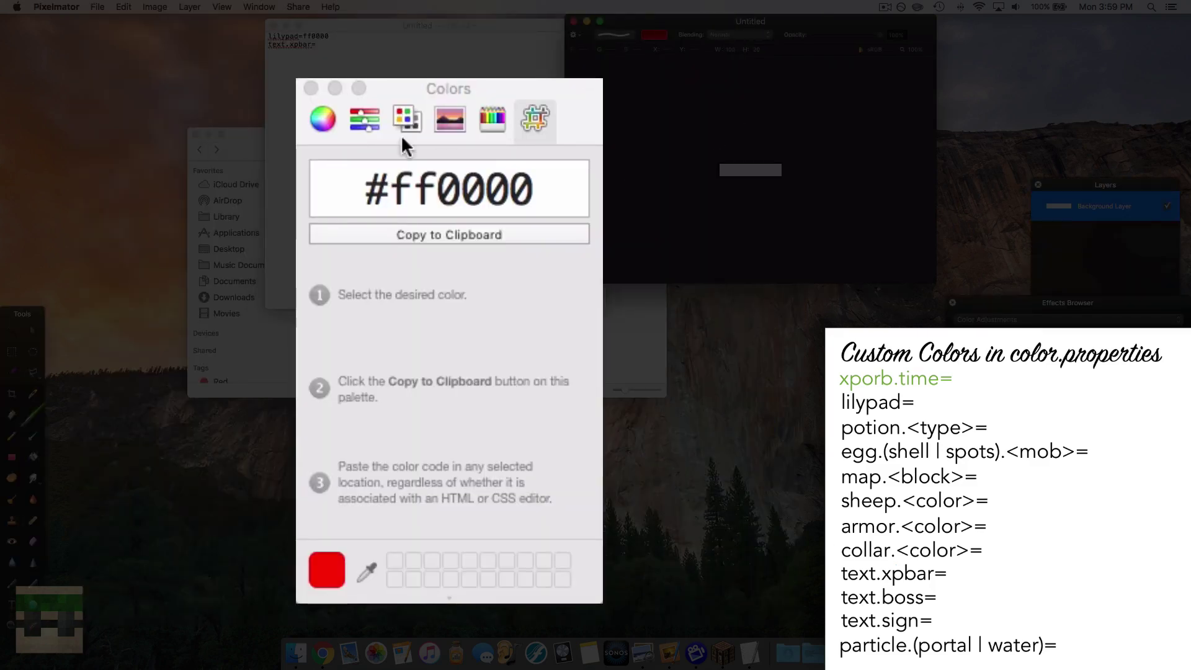
# - Pick near-white on the wheel and paste its hex fbf6ff after text.xpbar=
pyautogui.click(325, 121)
pyautogui.click(448, 332)
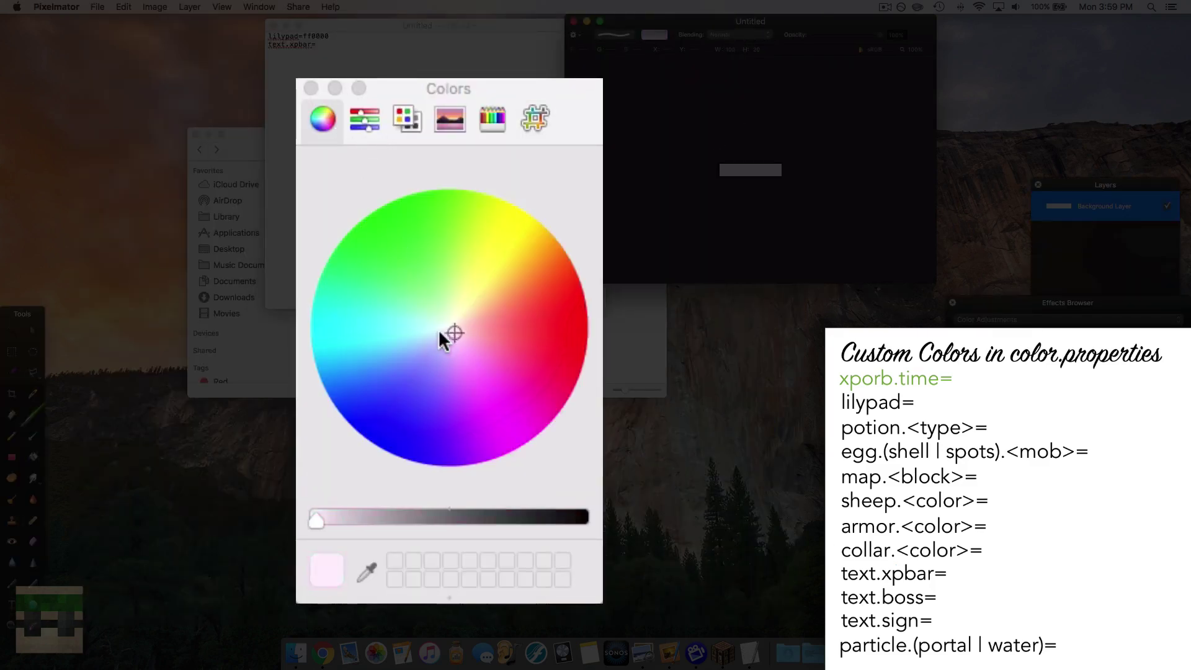
pyautogui.click(535, 117)
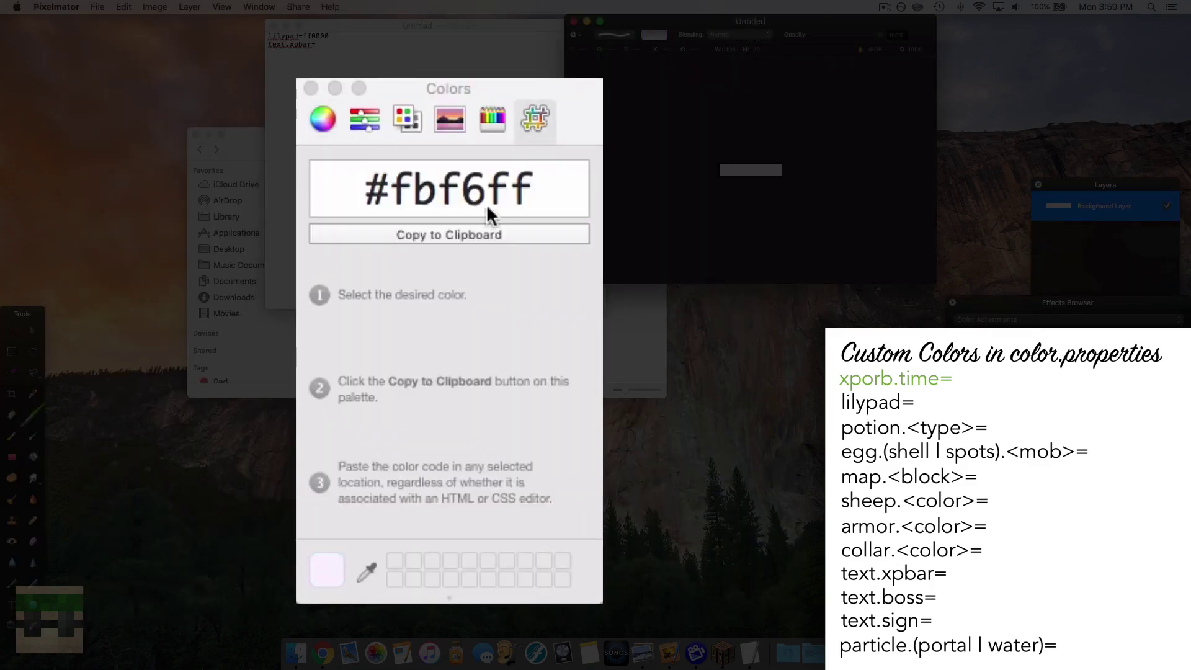
pyautogui.click(391, 188)
pyautogui.moveTo(389, 189); pyautogui.dragTo(552, 192)
pyautogui.hotkey('ctrl', 'c')
pyautogui.click(325, 138)
pyautogui.hotkey('ctrl', 'v')
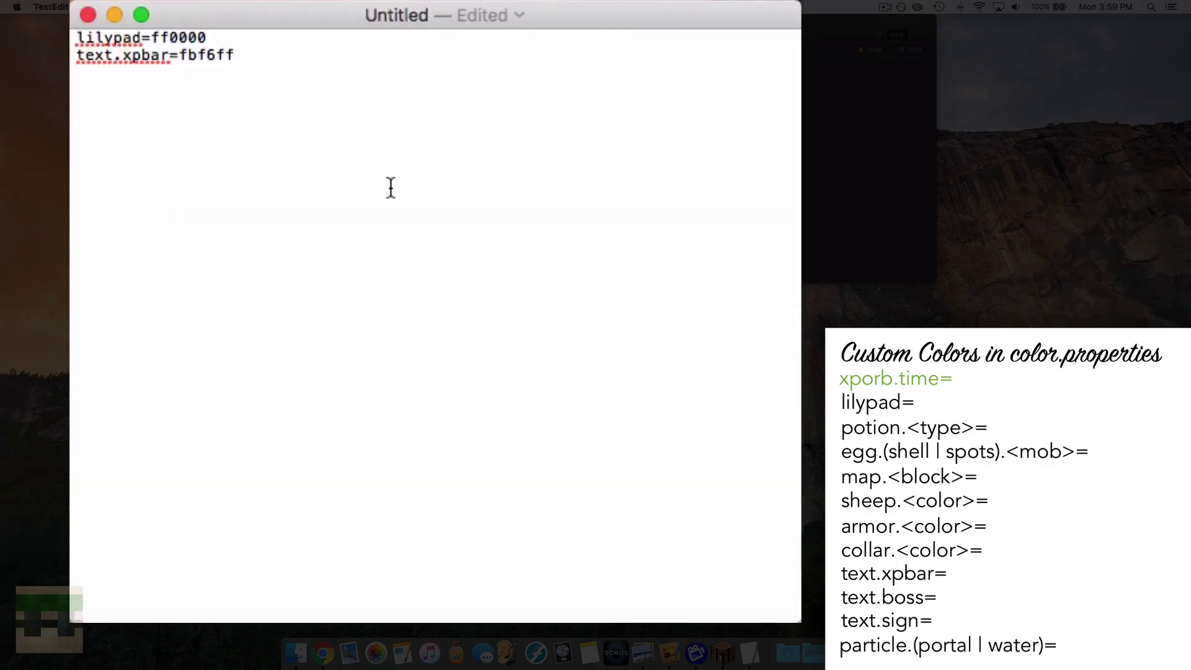
pyautogui.press('Return')
pyautogui.write('xporbtime')
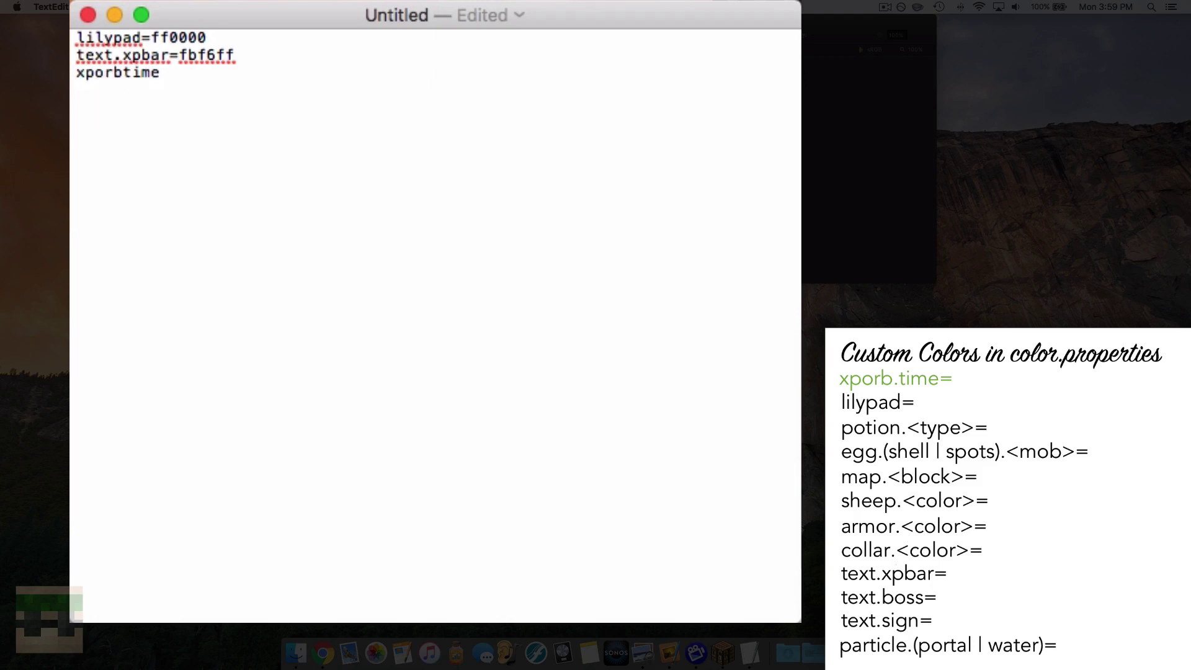
pyautogui.write('=')
# - Add the missing dot to xporb.time, delete 628, and select all three lines
pyautogui.press('Left')
pyautogui.press('Left')
pyautogui.press('Left')
pyautogui.press('Left')
pyautogui.write('.')
pyautogui.press('Right')
pyautogui.press('Right')
pyautogui.press('Right')
pyautogui.press('Right')
pyautogui.press('Right')
pyautogui.write('628')
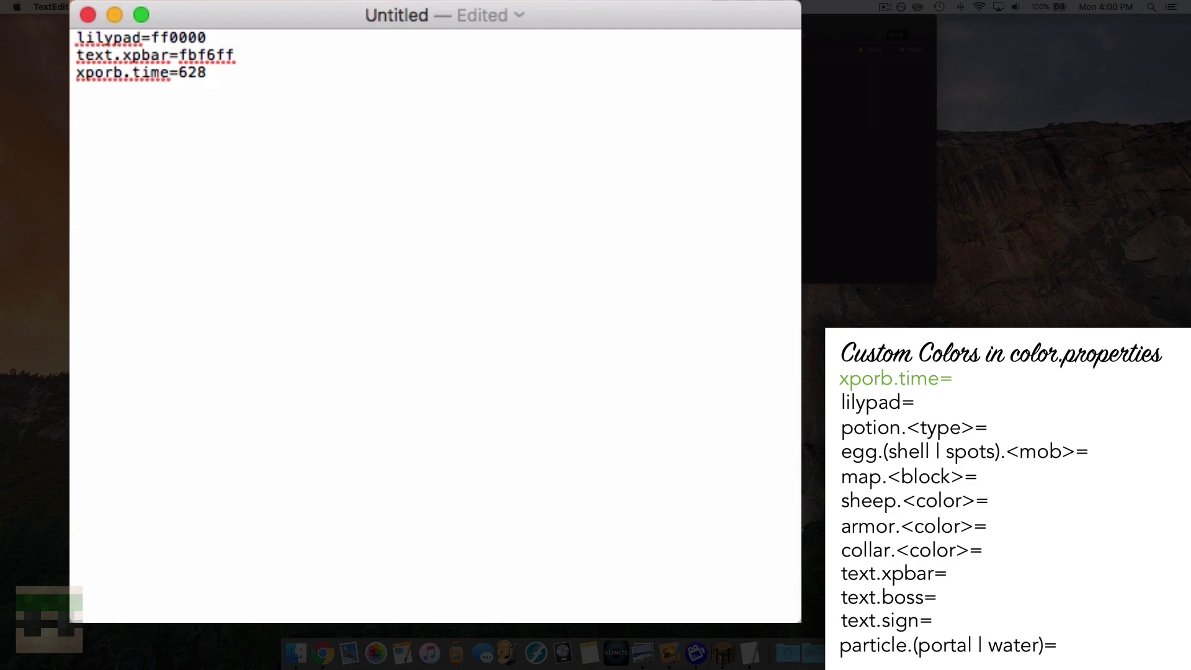
pyautogui.press('BackSpace')
pyautogui.press('BackSpace')
pyautogui.press('BackSpace')
pyautogui.write('24000')
pyautogui.press('BackSpace')
pyautogui.moveTo(248, 112); pyautogui.dragTo(141, 98)
# - Save the file as color.properties with Western (Windows Latin 1) encoding
pyautogui.press('cmd+s')
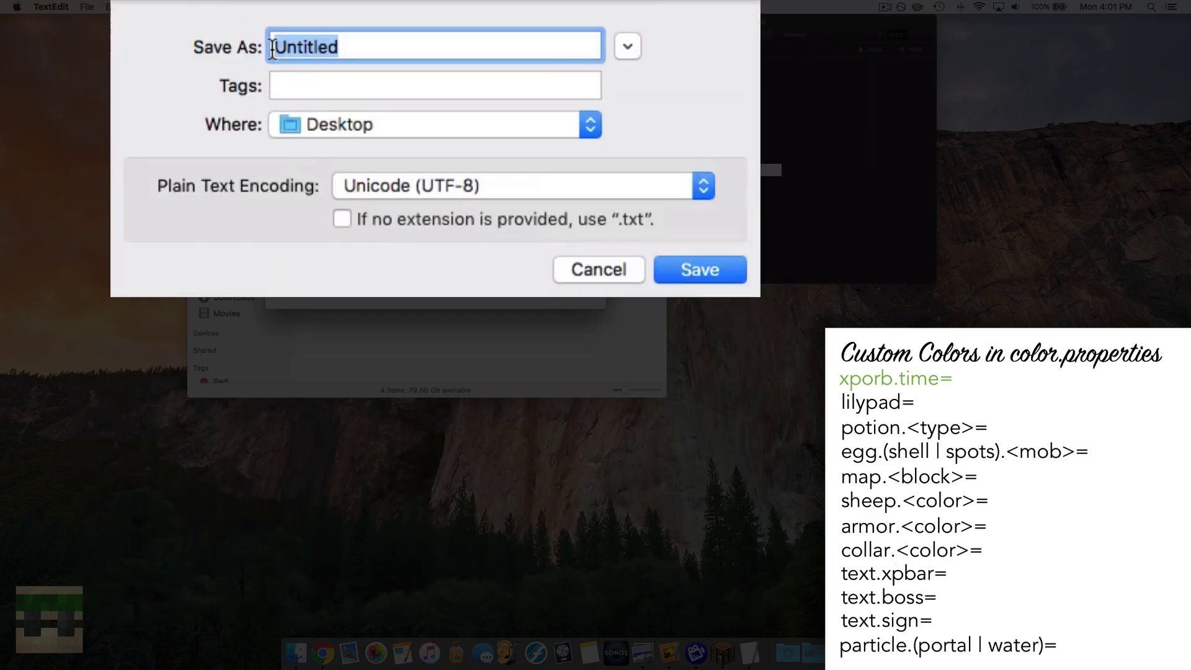
pyautogui.write('col')
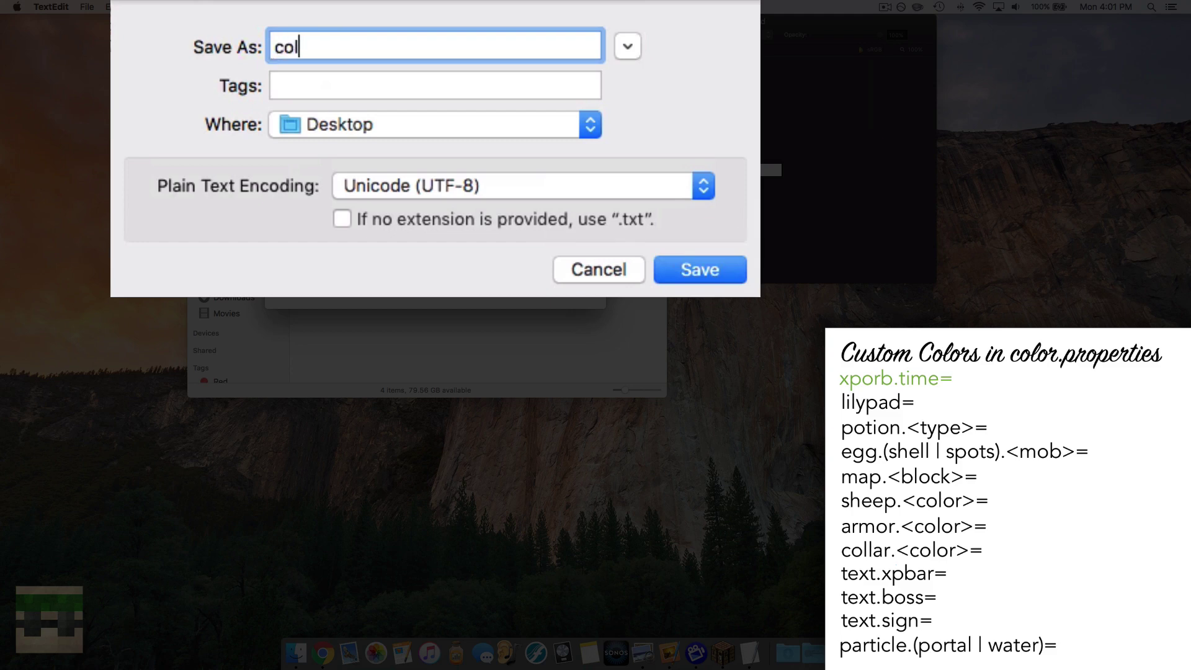
pyautogui.write('or.p')
pyautogui.write('roperties')
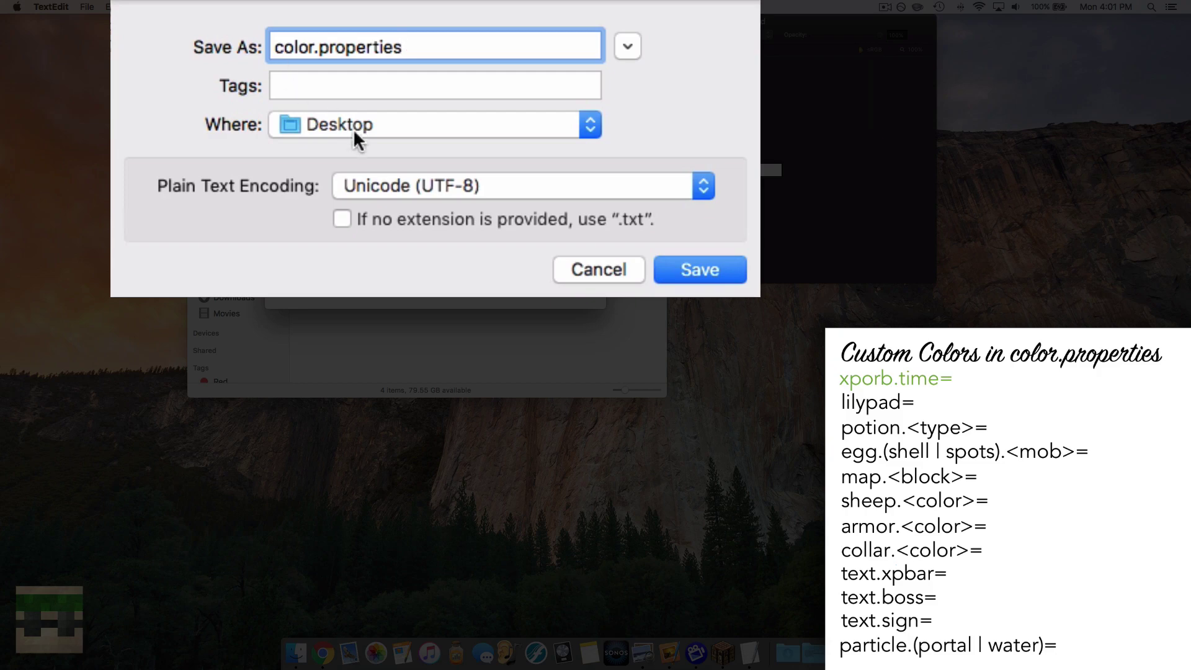
pyautogui.click(419, 185)
pyautogui.click(346, 106)
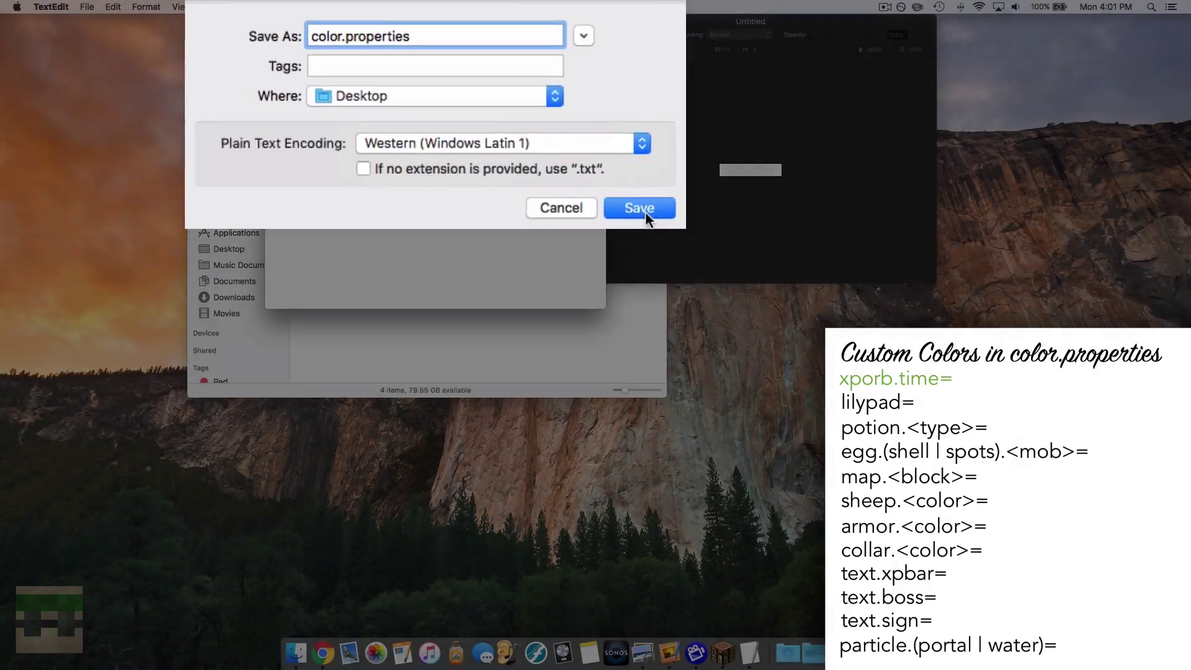
pyautogui.click(644, 212)
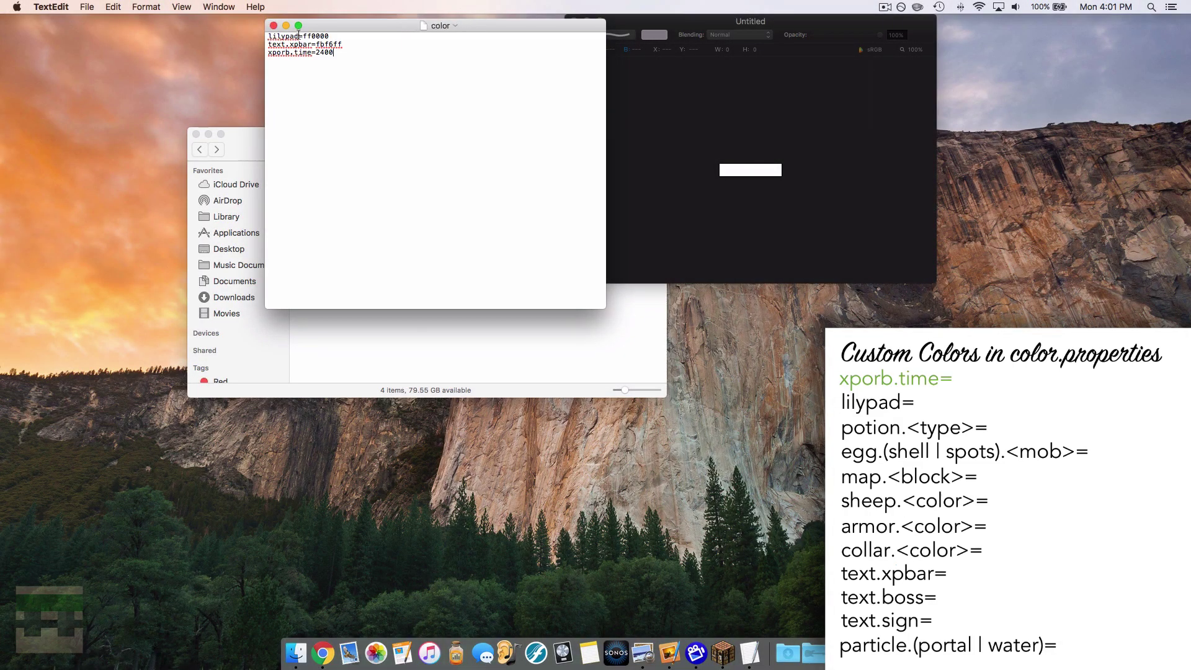
# - Close the document and image windows, then move the color file into mcpatcher
pyautogui.click(273, 24)
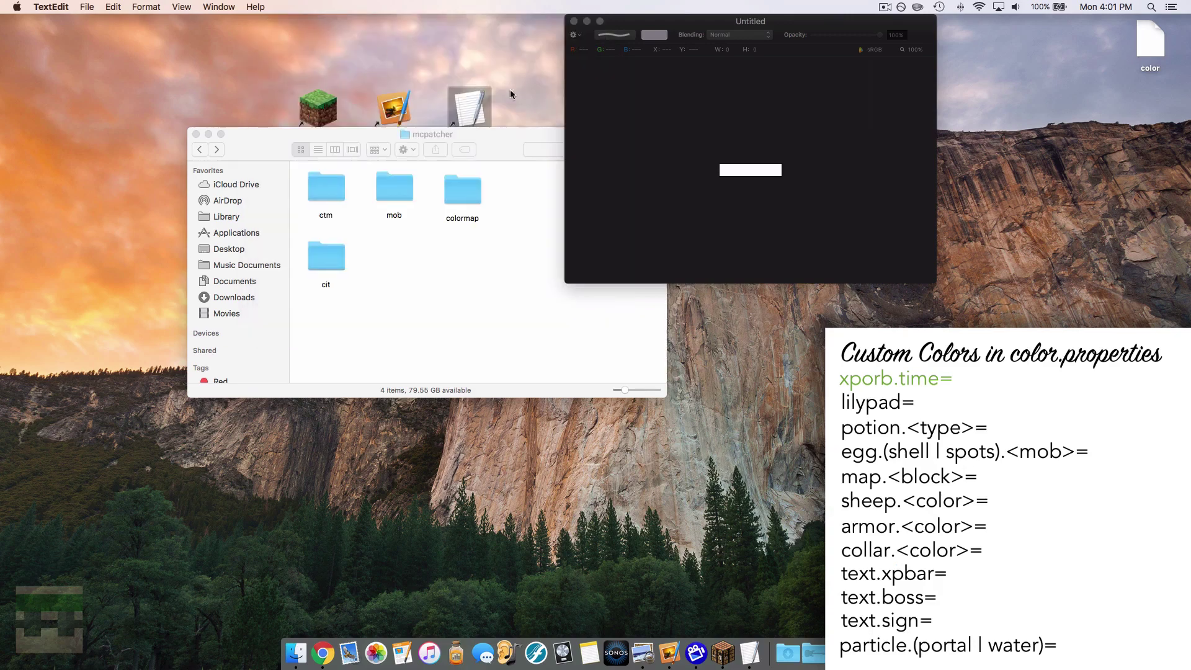
pyautogui.click(574, 21)
pyautogui.click(499, 136)
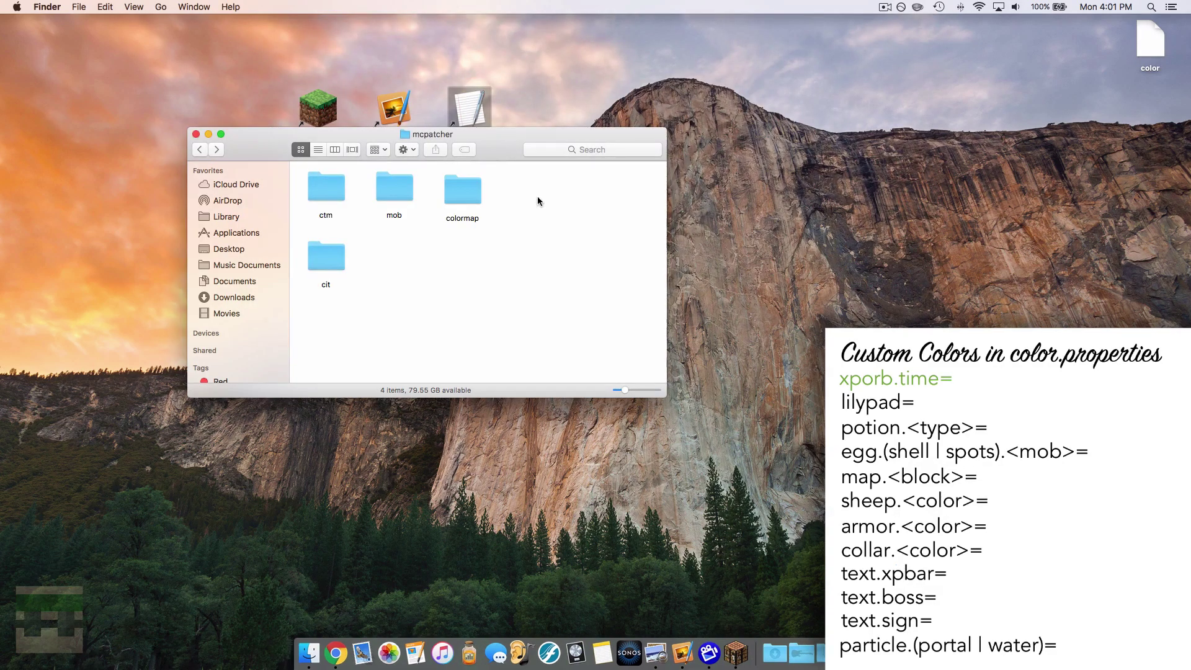
pyautogui.moveTo(1150, 41); pyautogui.dragTo(570, 212)
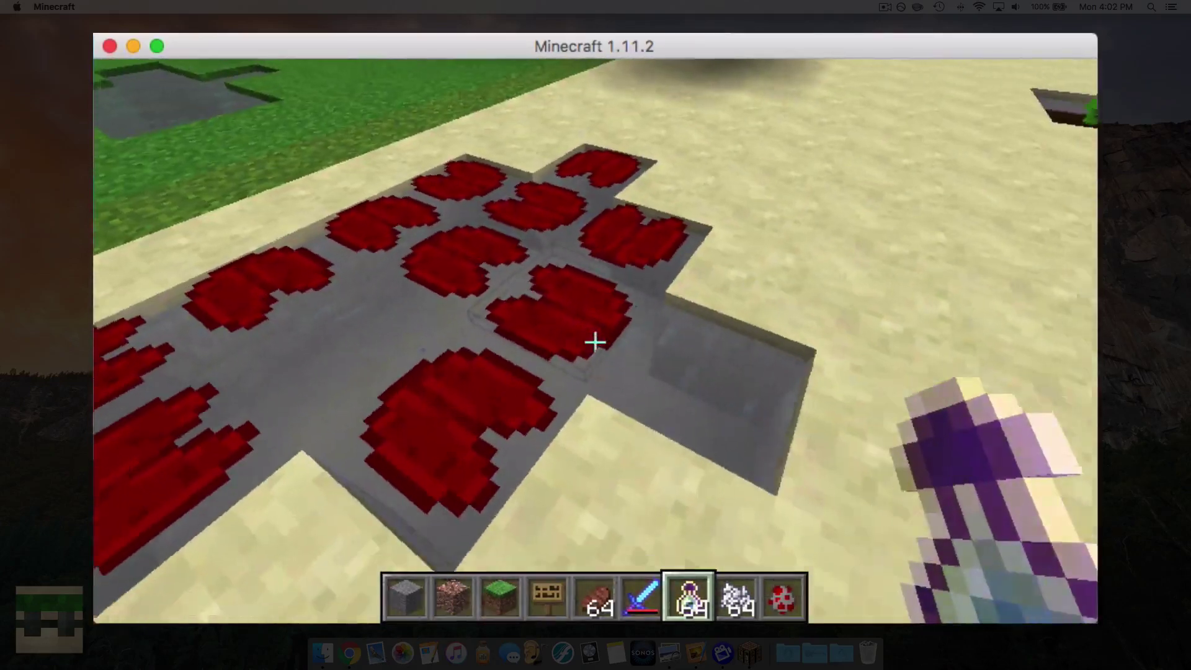
pyautogui.write('t/gamemode 1')
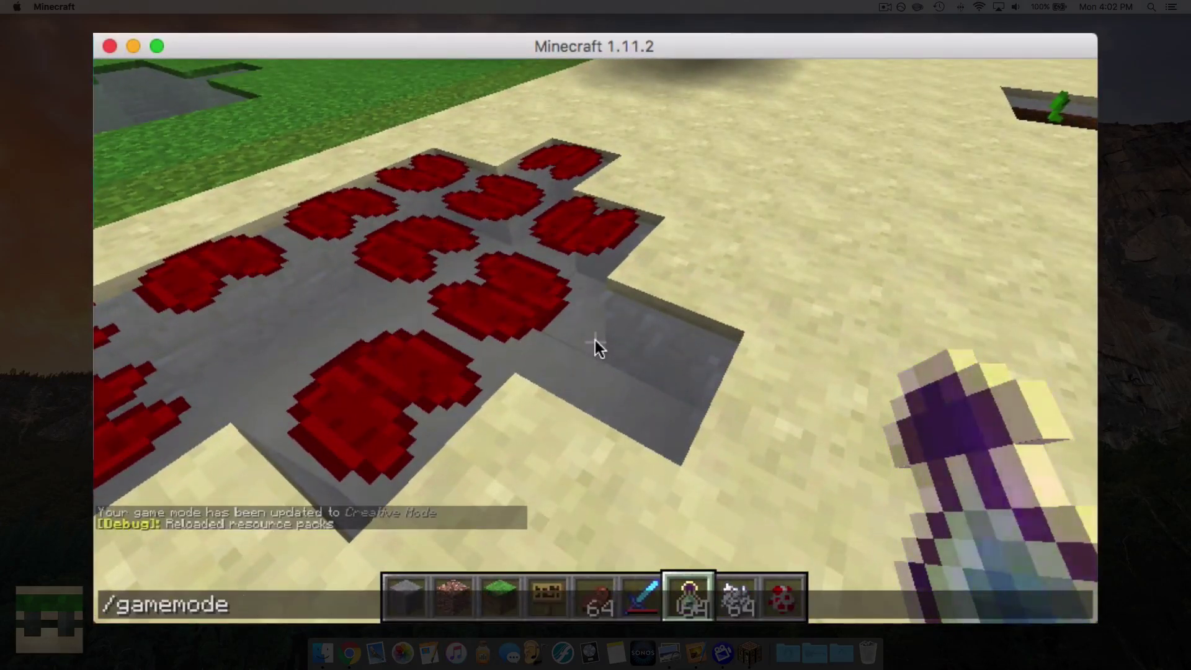
# - Switch to Survival Mode with /gamemode 0 and throw three enchanting bottles
pyautogui.press('Return')
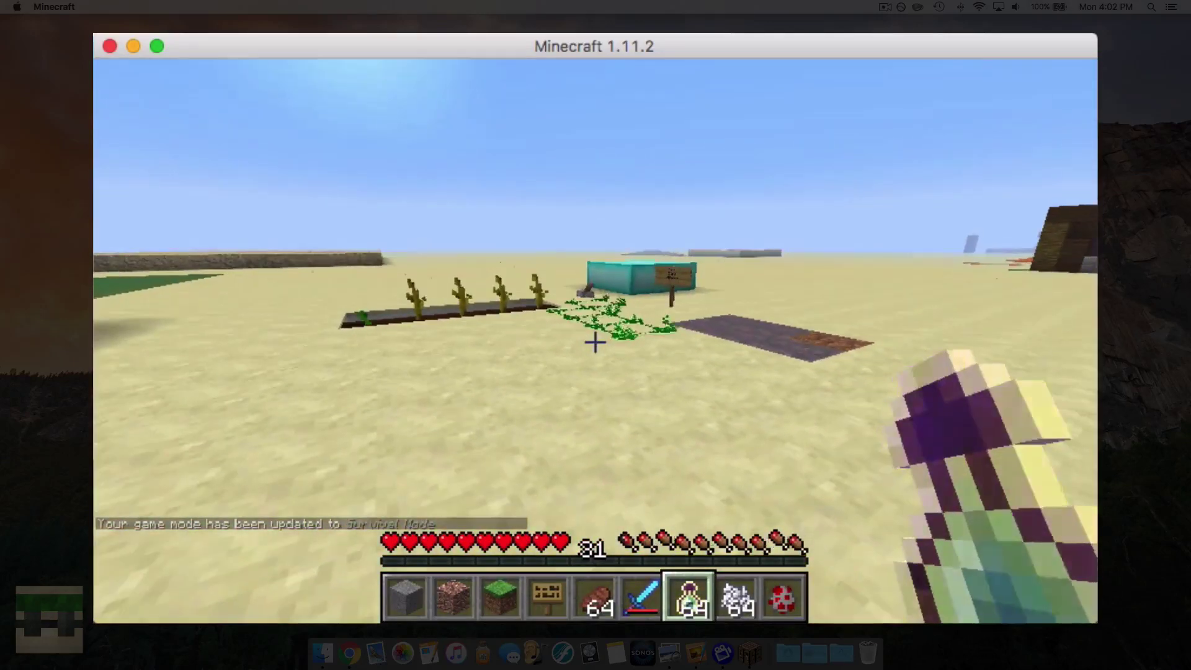
pyautogui.press('w')
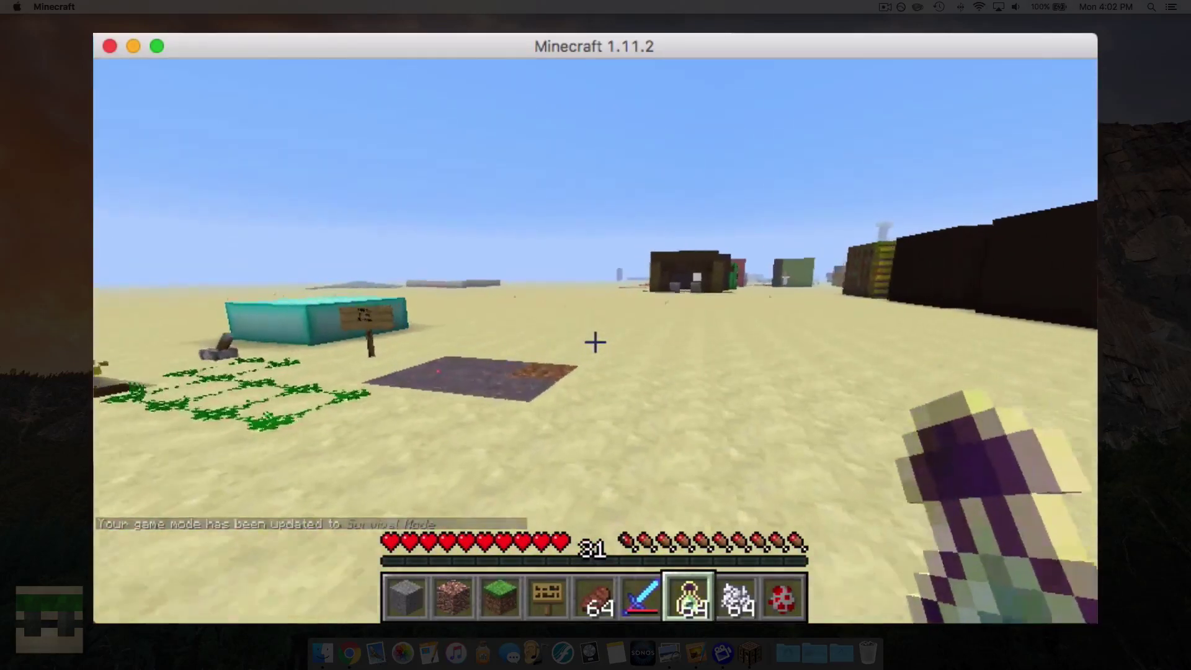
pyautogui.rightClick(595, 342)
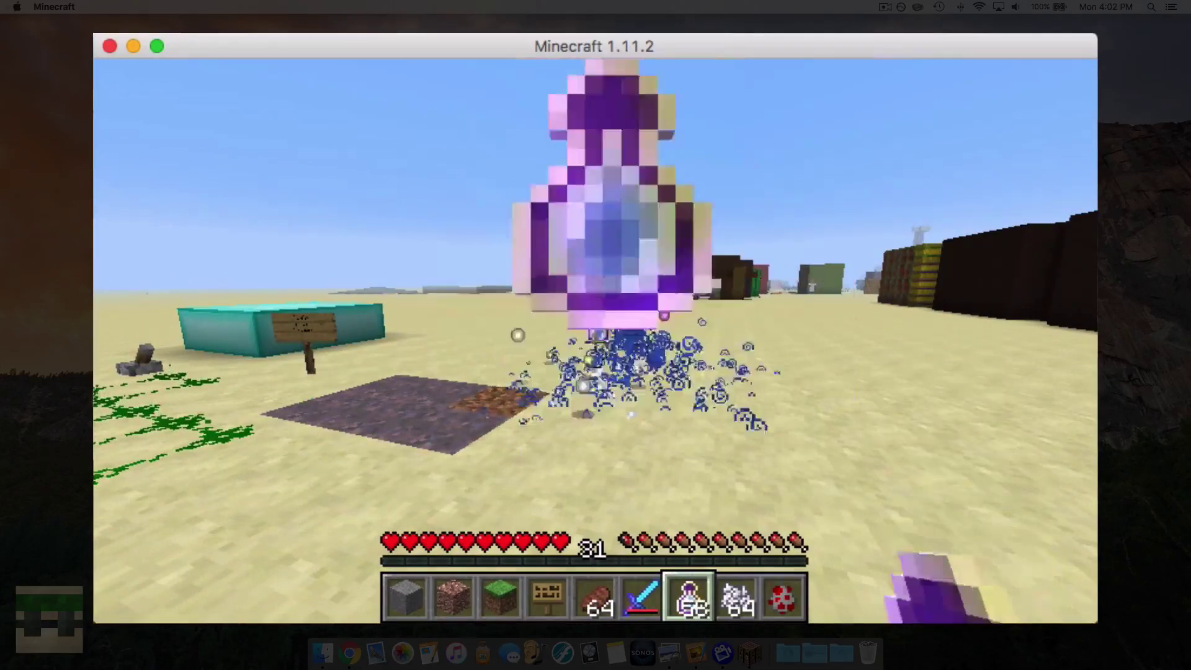
pyautogui.rightClick(595, 343)
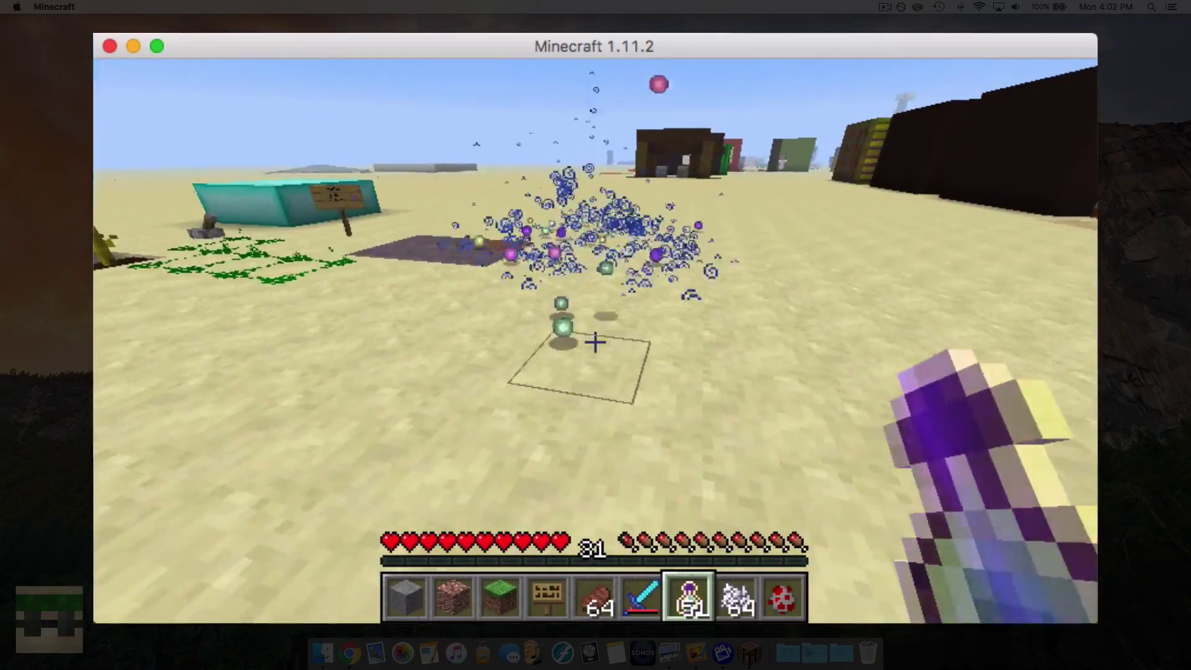
pyautogui.rightClick(595, 342)
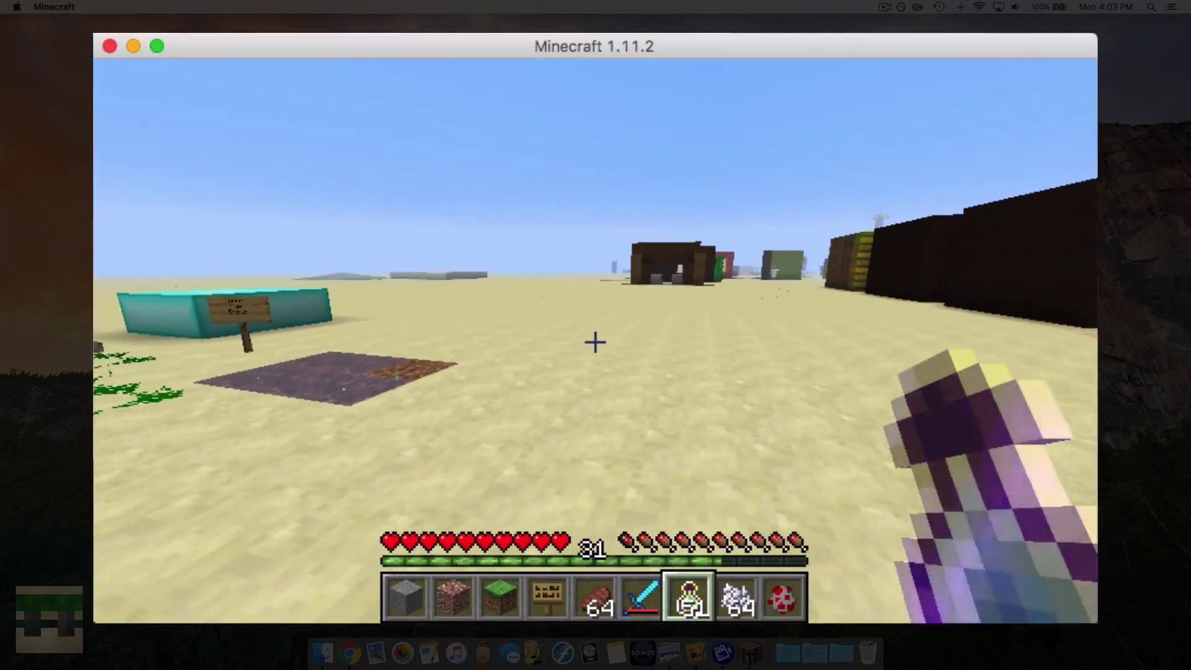
# - Throw more enchanting bottles and walk over the XP orbs to collect them
pyautogui.rightClick(595, 342)
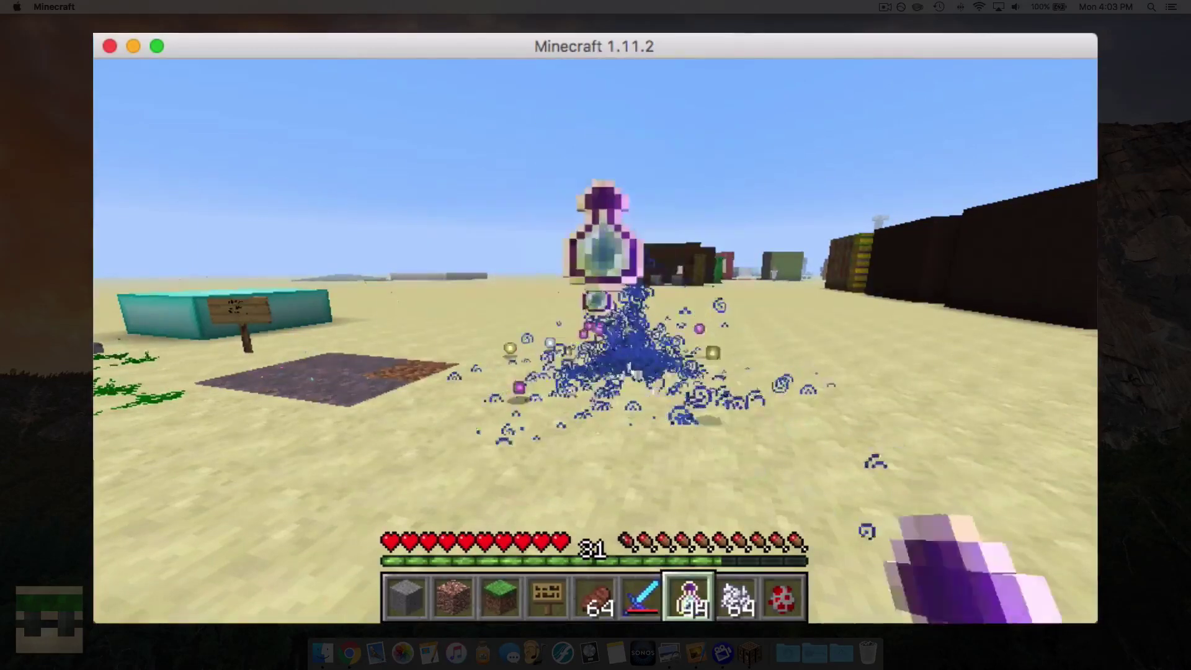
pyautogui.rightClick(596, 343)
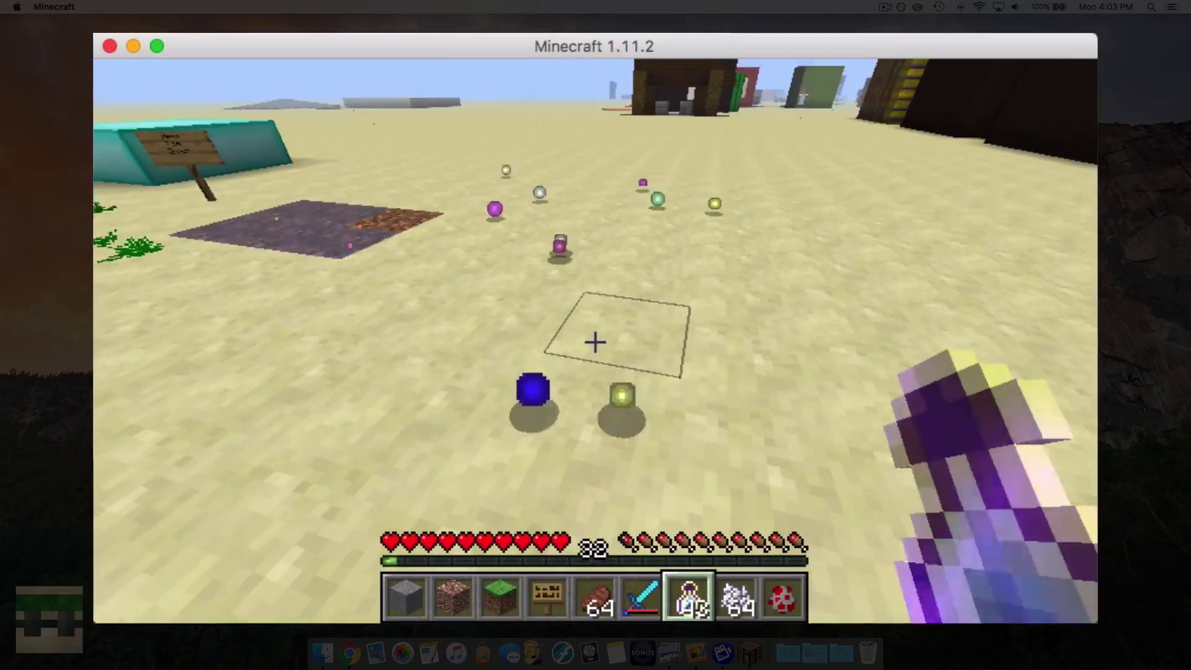
pyautogui.press('w')
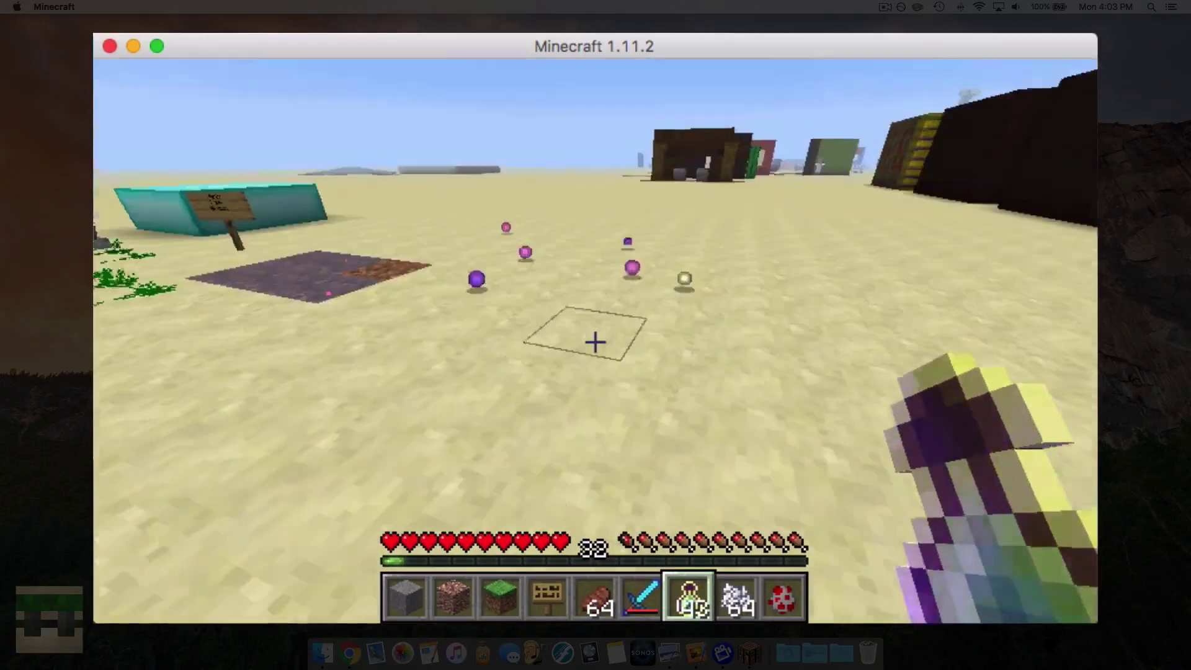
pyautogui.rightClick(595, 343)
pyautogui.rightClick(596, 342)
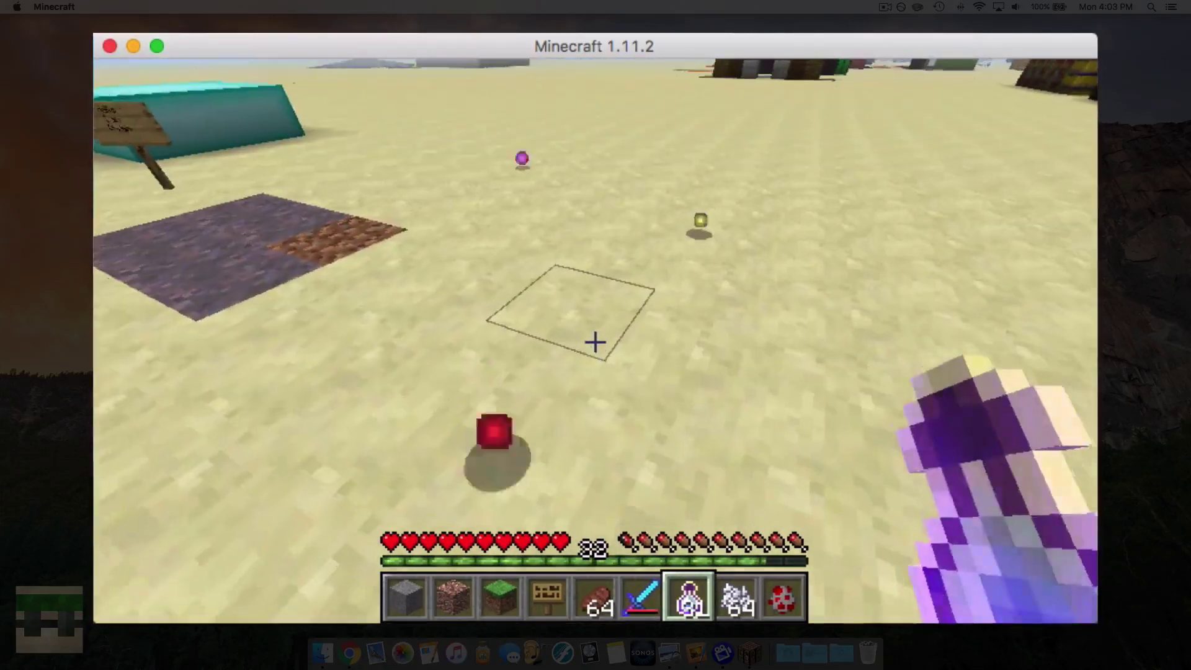
# - Leave the game, reopen the color file to confirm xporb.time=24000, then close it
pyautogui.press('e')
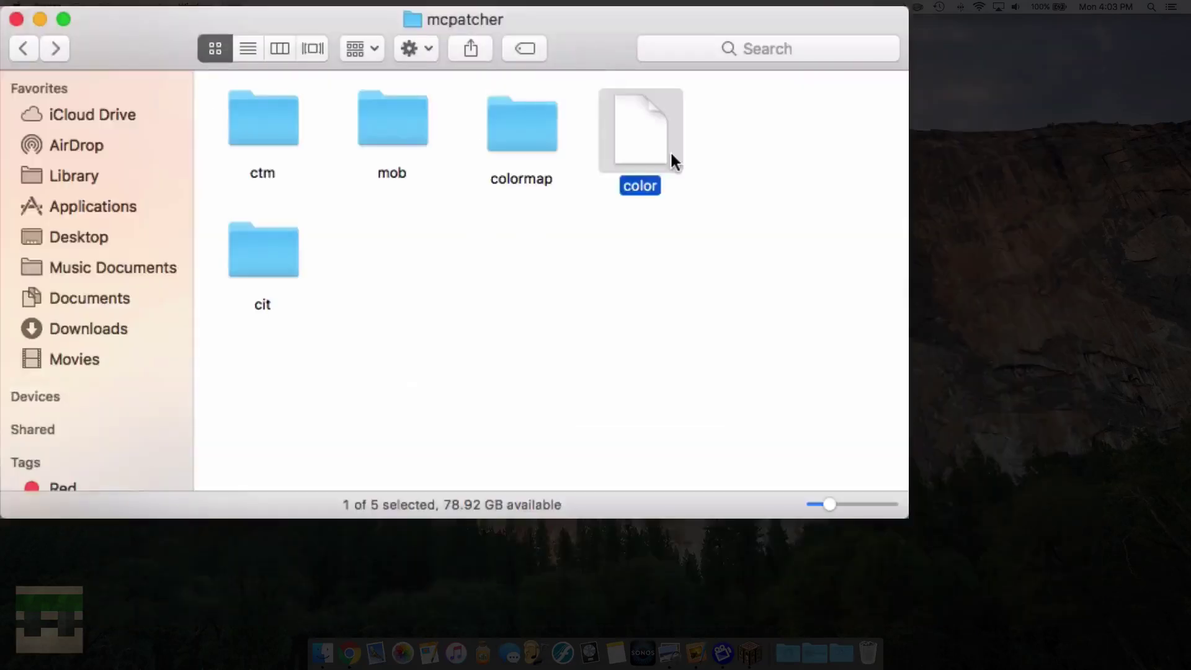
pyautogui.doubleClick(670, 150)
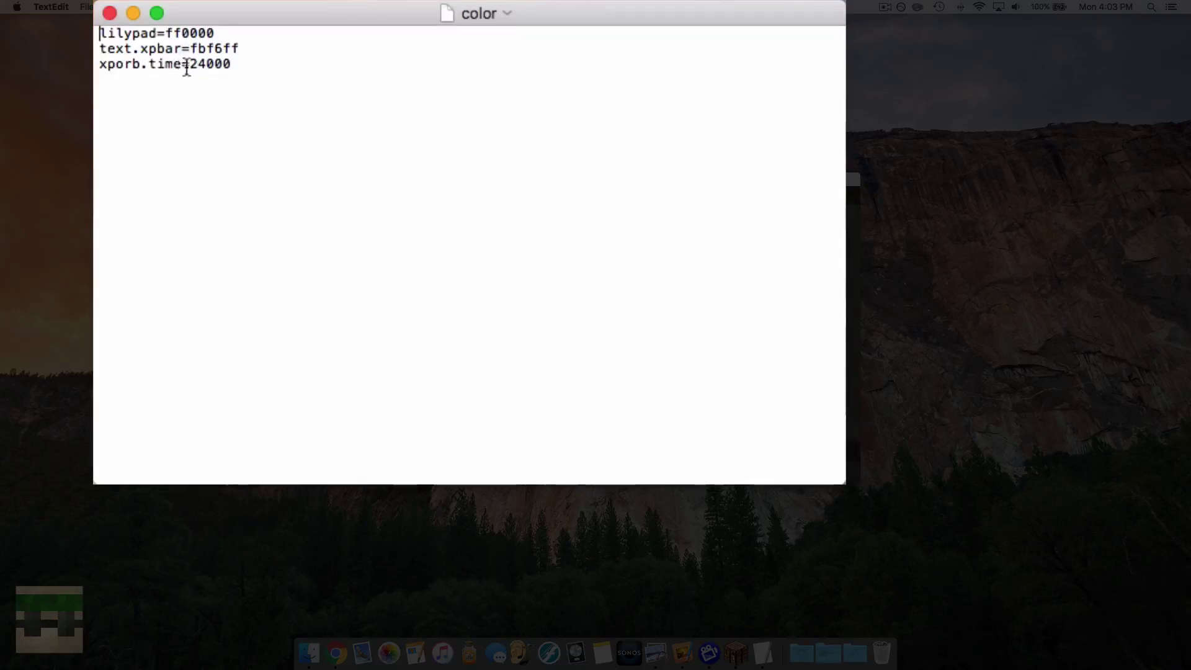
pyautogui.click(109, 13)
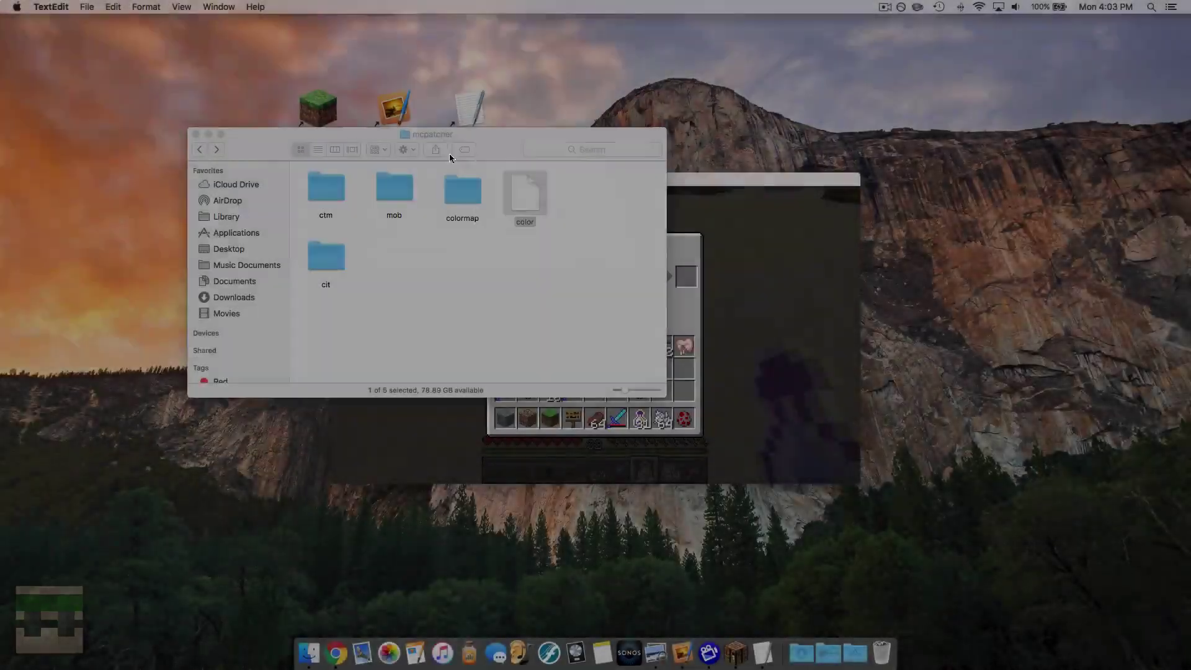
pyautogui.click(484, 228)
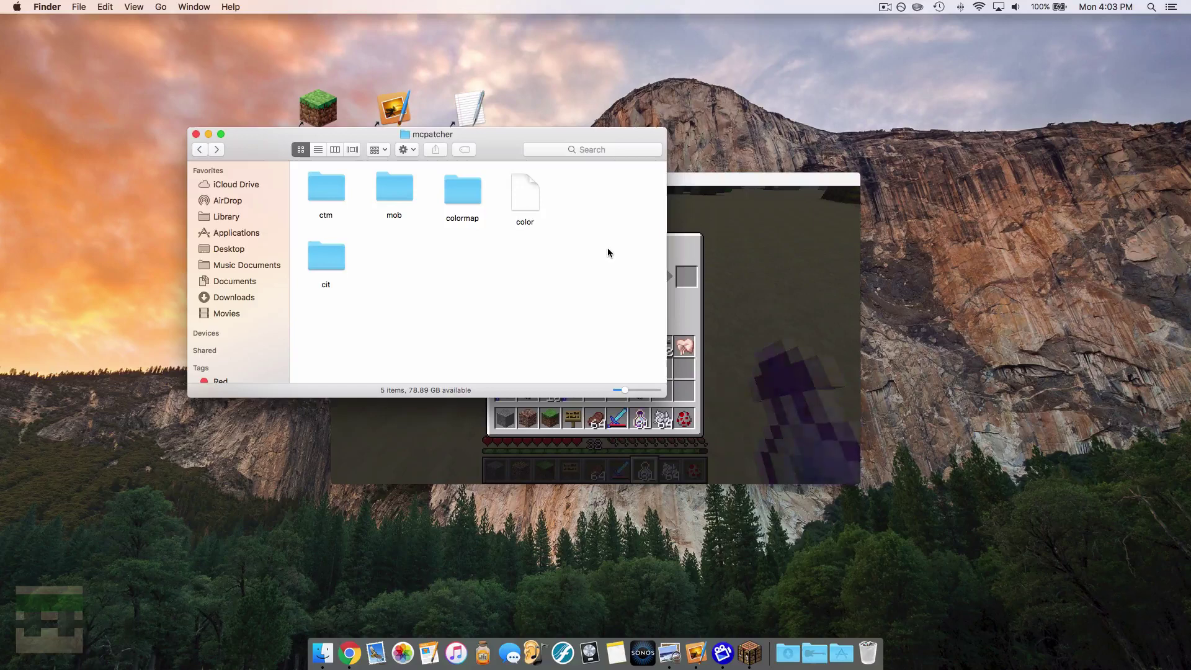